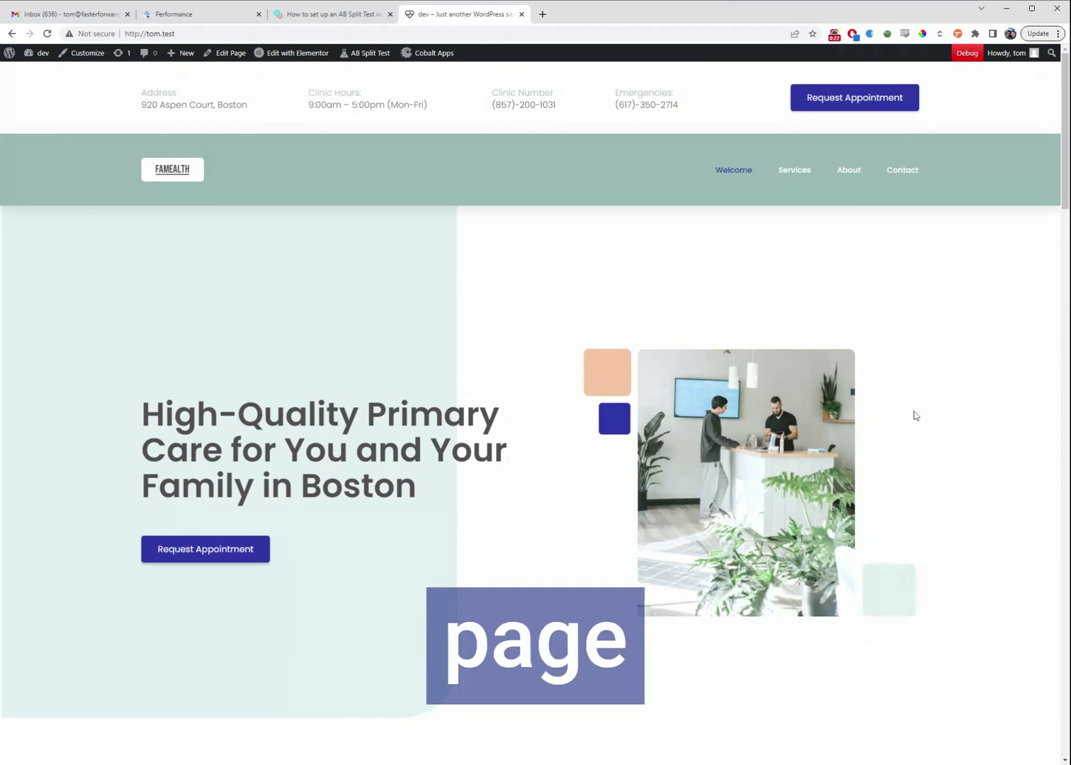
# Scroll the tom.test home page past the hero and services to the 'Words from Our Patients' carousel
pyautogui.scroll(-2, 914, 411)
pyautogui.scroll(-8, 913, 416)
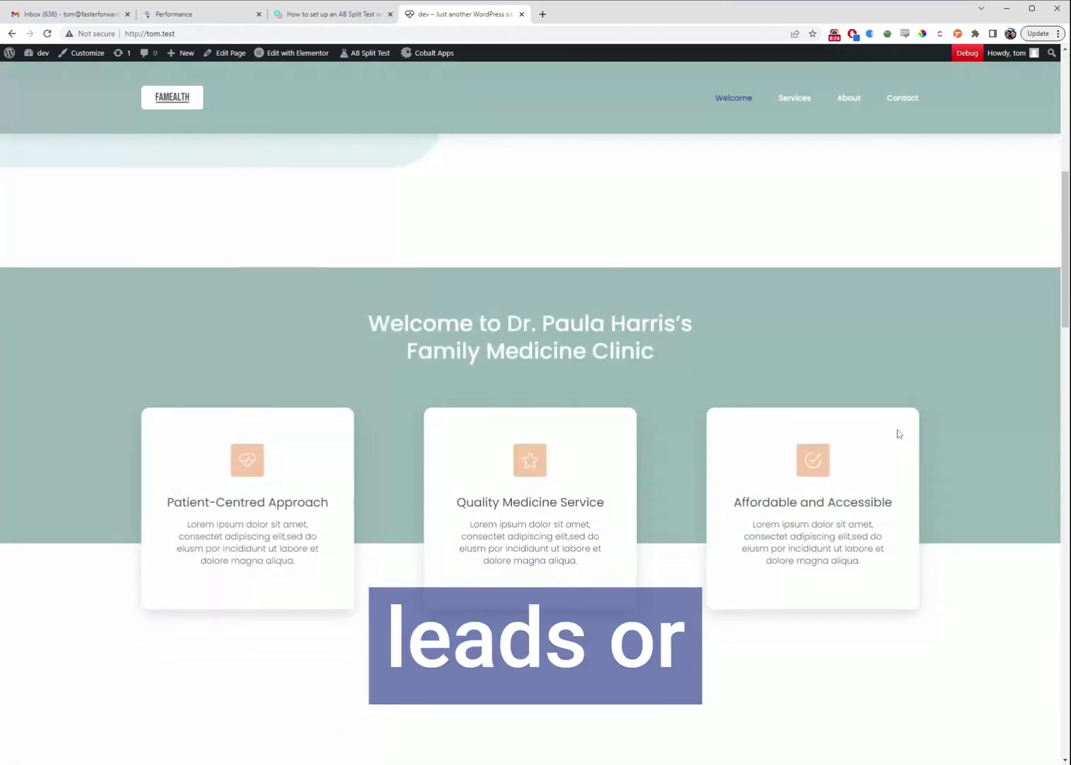
pyautogui.scroll(-10, 898, 433)
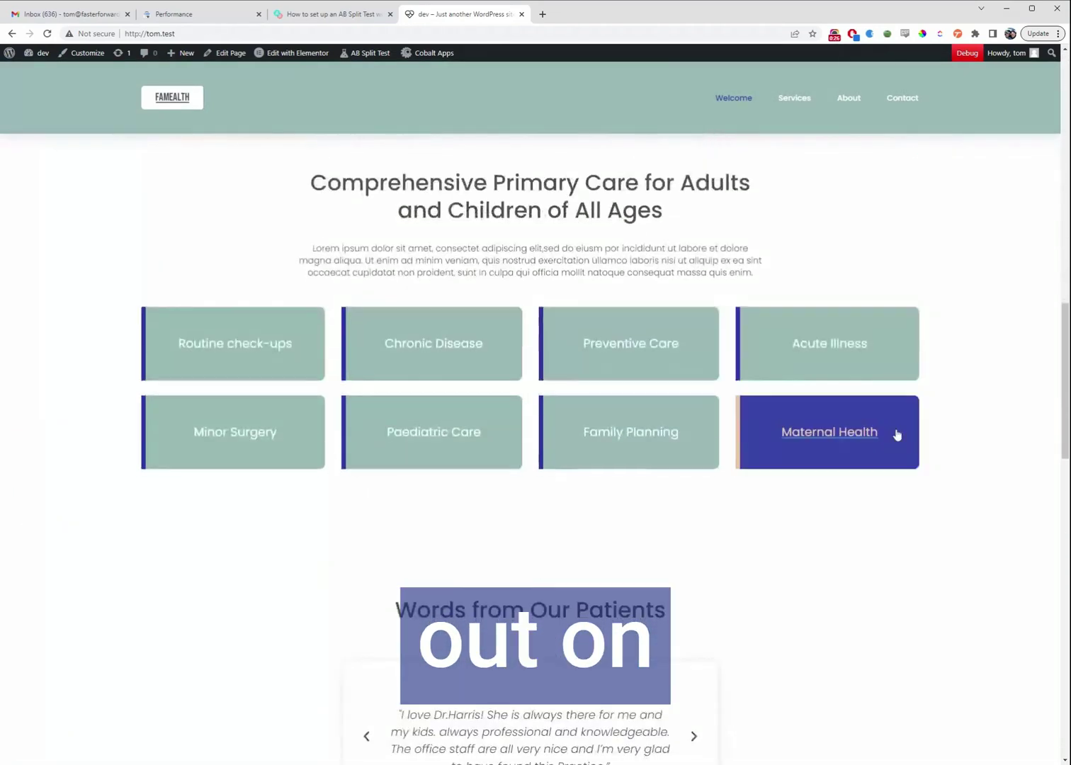
pyautogui.scroll(-4, 897, 433)
pyautogui.scroll(5, 897, 433)
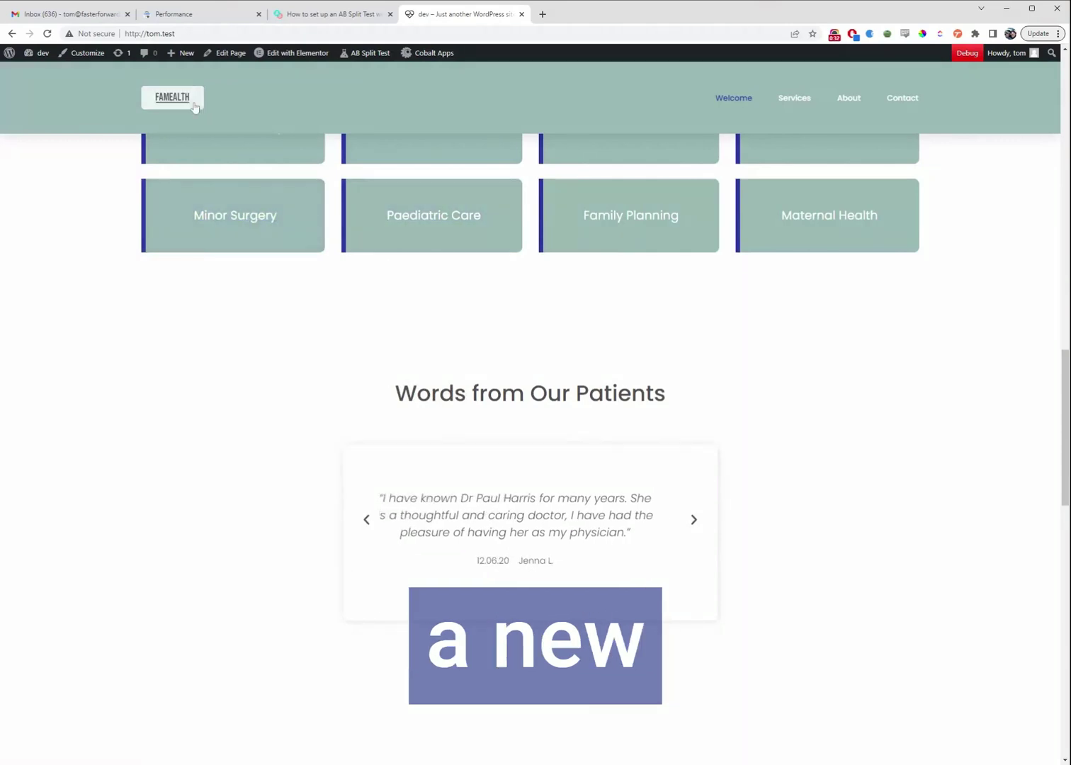
# Create a new AB Split Test titled 'Elementor Home' using the On Page Elements test type
pyautogui.moveTo(179, 57)
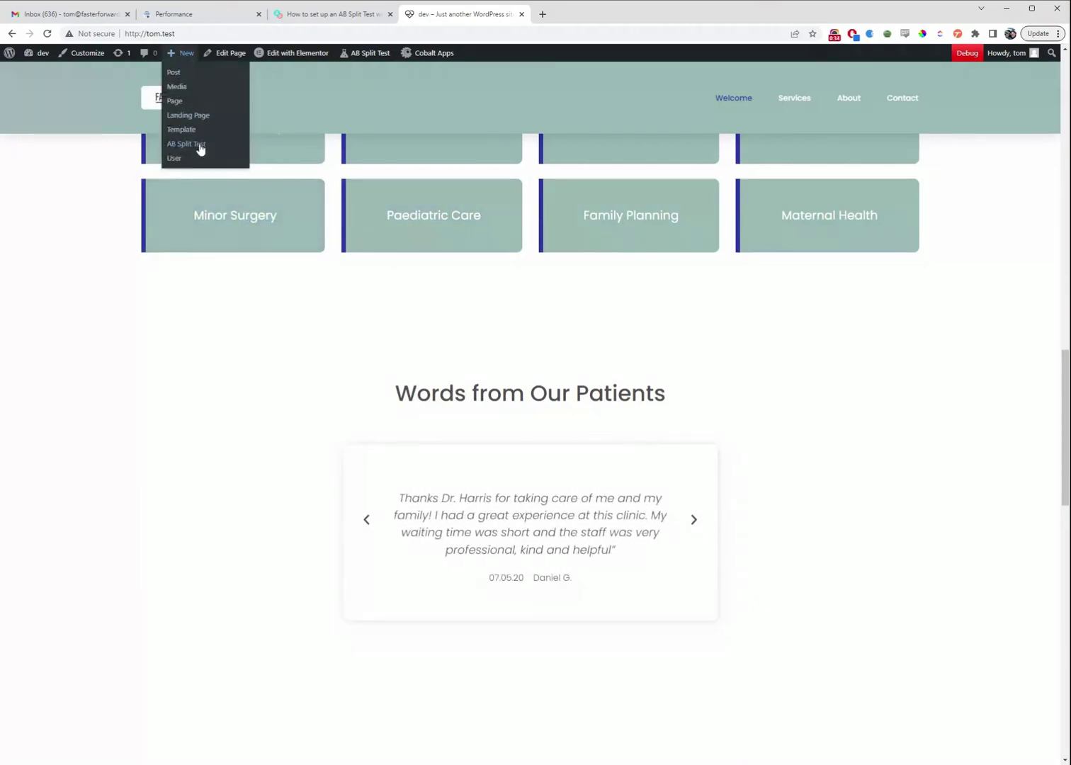
pyautogui.click(186, 144)
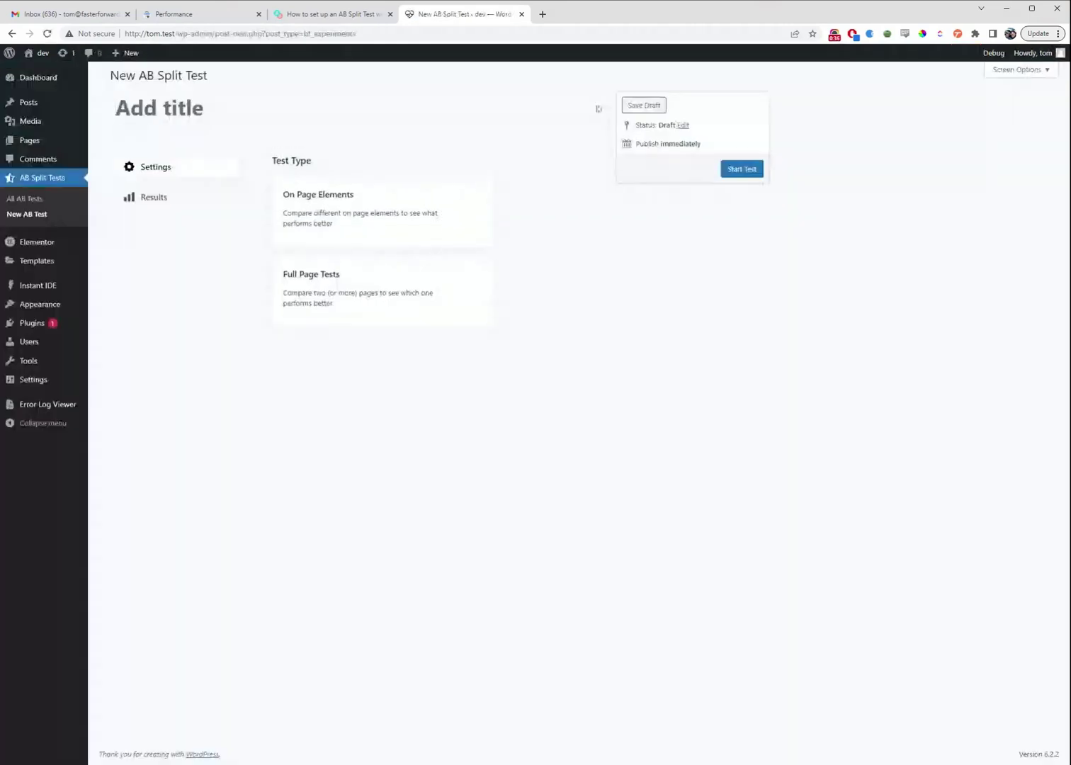
pyautogui.write('Elementor Home')
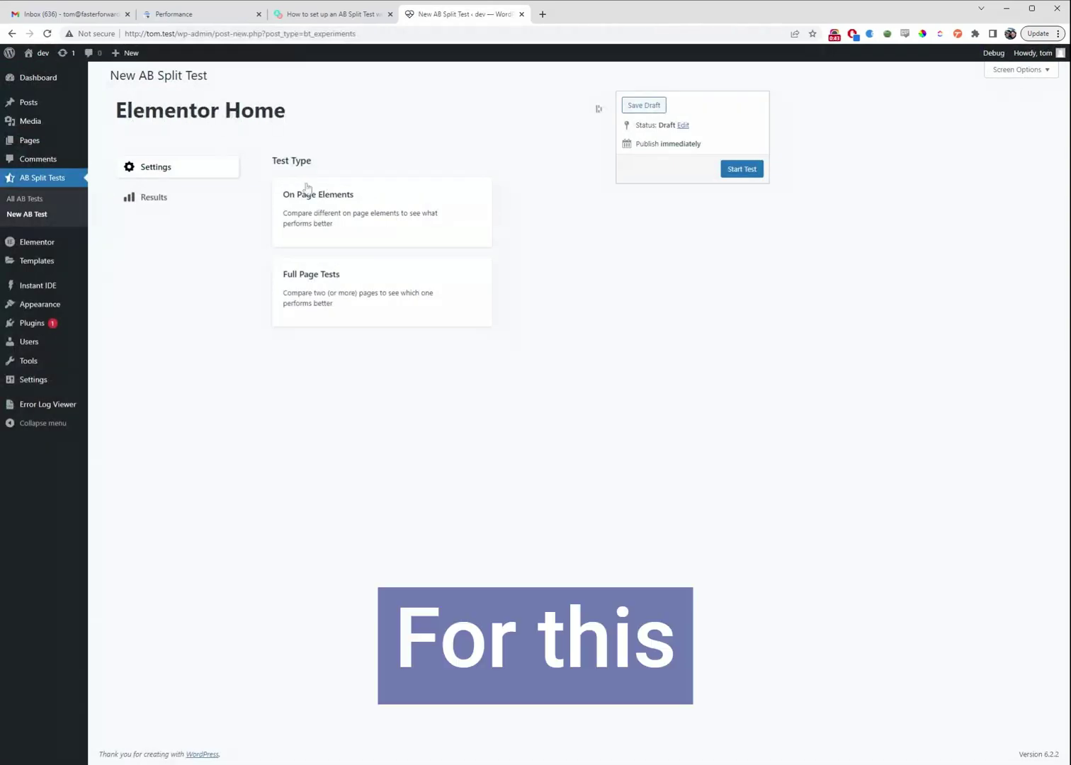
pyautogui.click(343, 204)
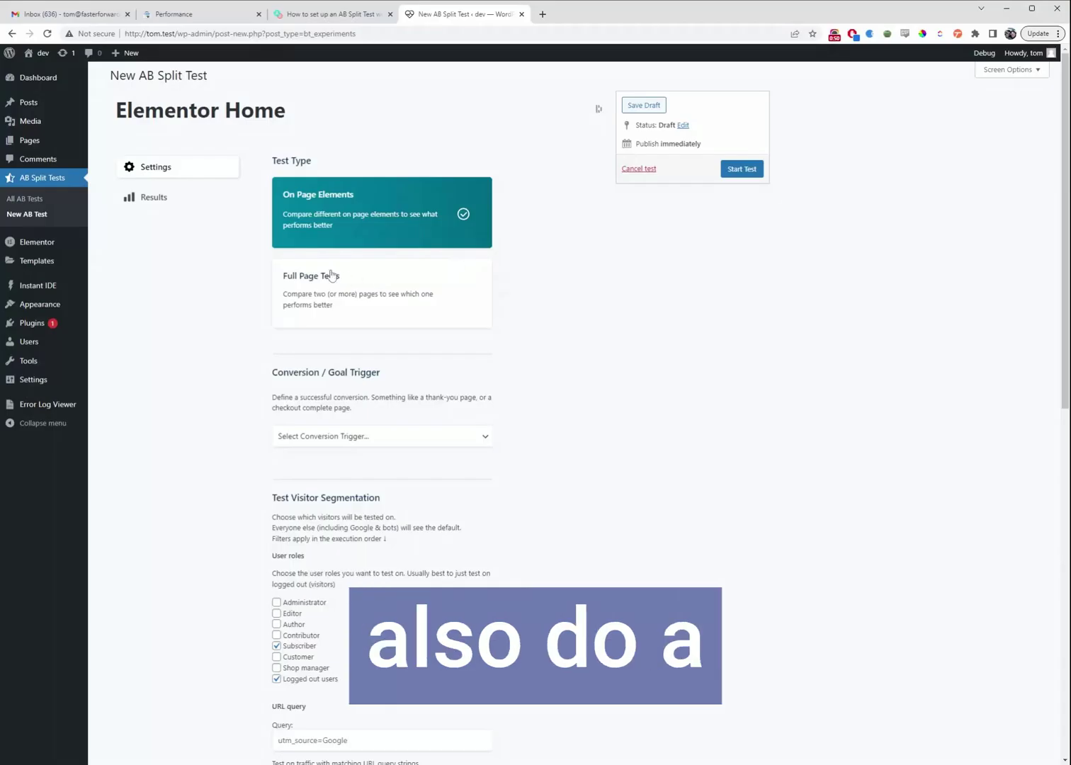
# Switch Elementor Home to Full Page Tests and tick page one as a variation
pyautogui.click(345, 294)
pyautogui.scroll(-3, 195, 252)
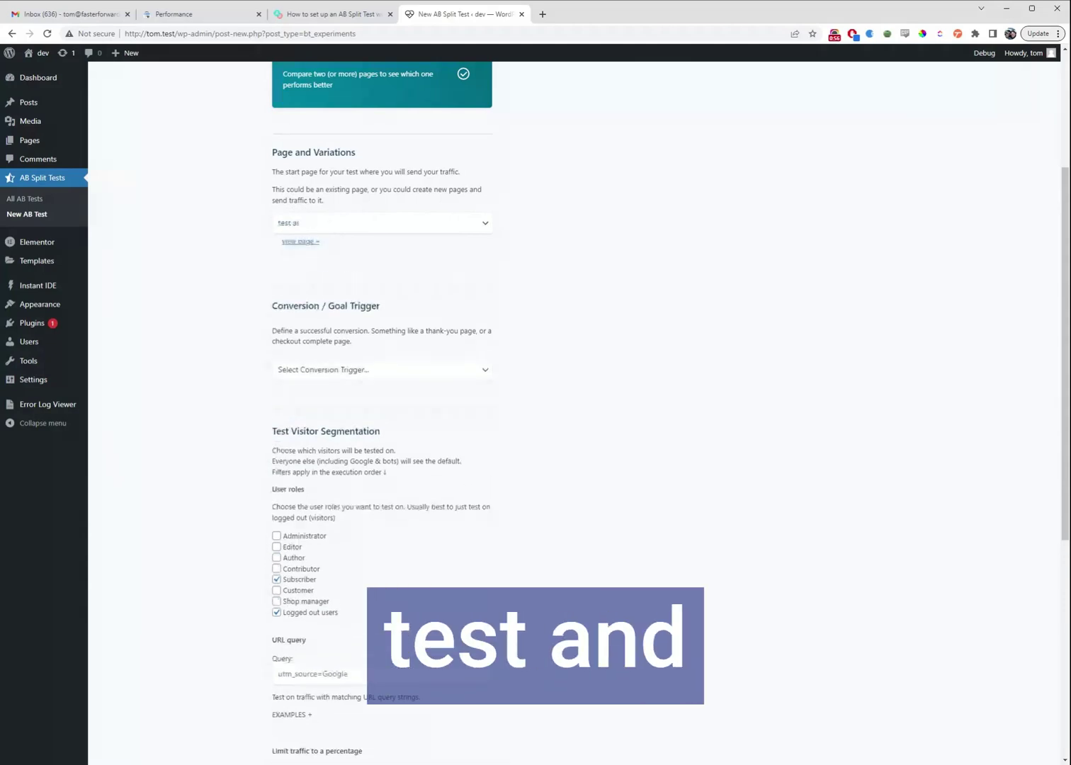
pyautogui.scroll(-3, 362, 403)
pyautogui.scroll(-2, 363, 397)
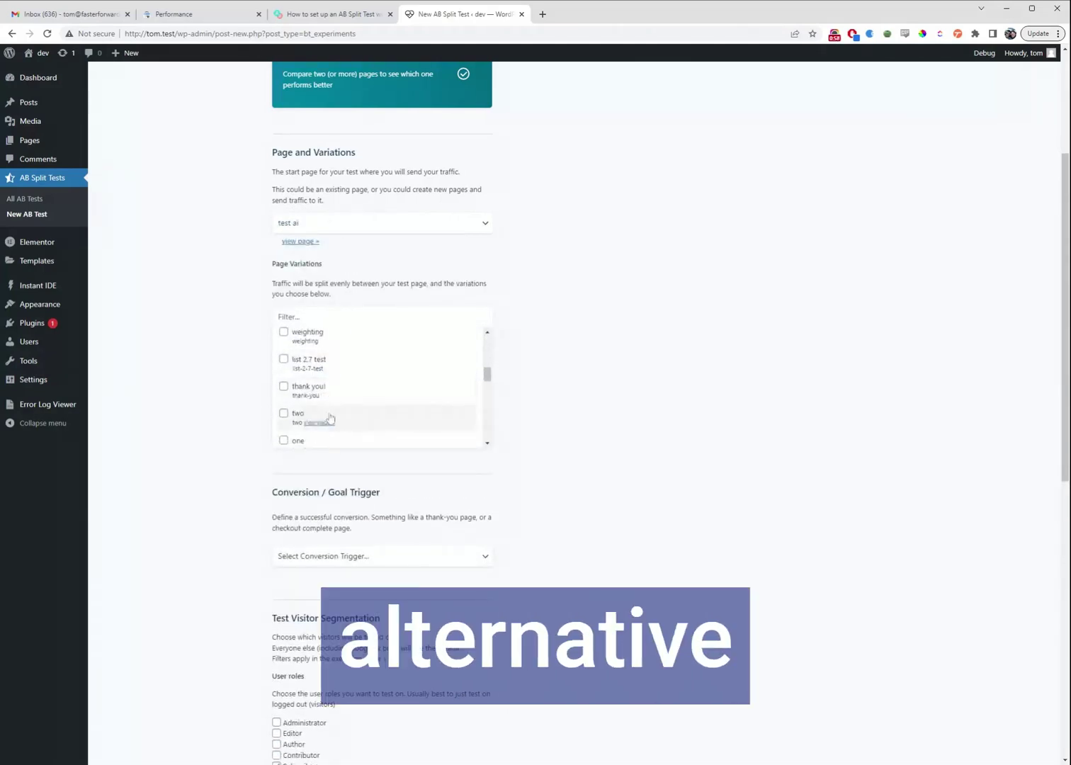
pyautogui.click(285, 442)
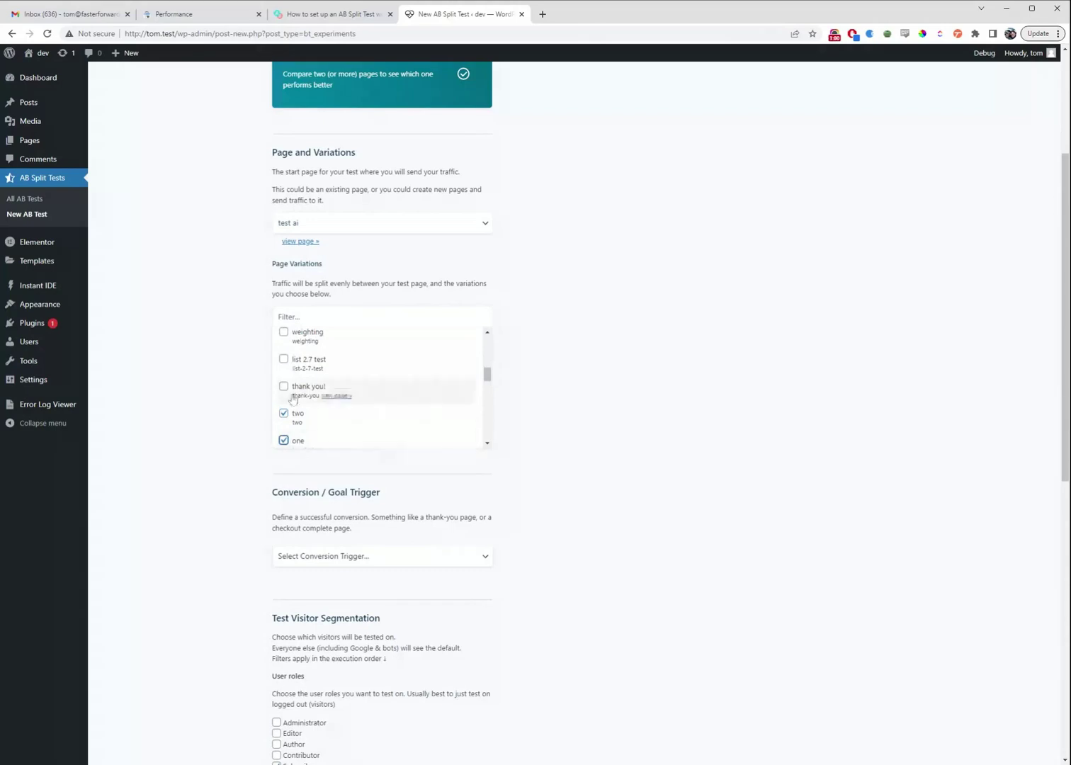
pyautogui.scroll(3, 526, 381)
# Revert to On Page Elements with Contact as the goal and publish the test to start it
pyautogui.click(364, 229)
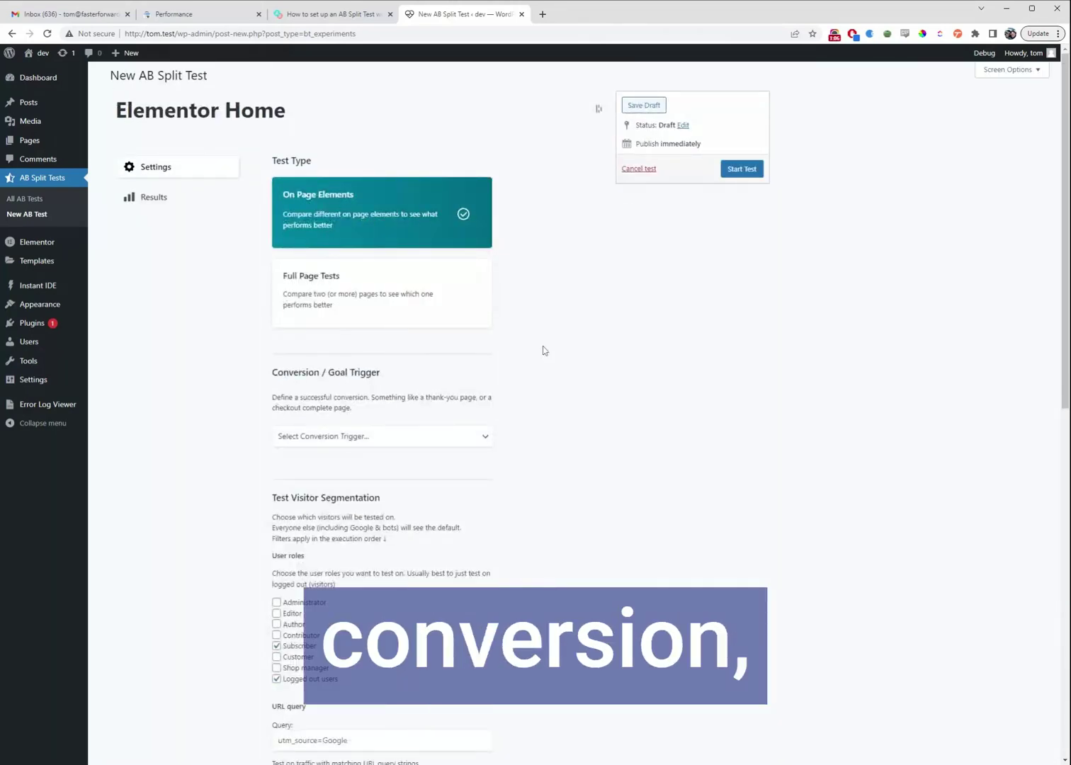
pyautogui.scroll(-2, 544, 350)
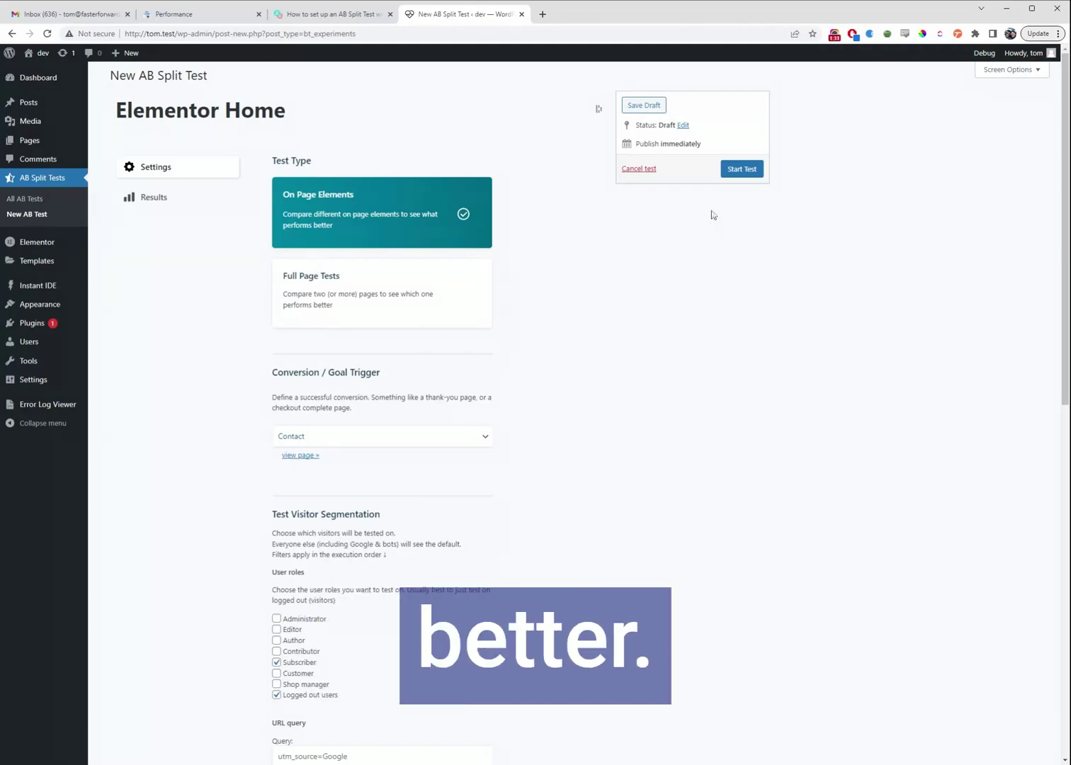
pyautogui.click(740, 169)
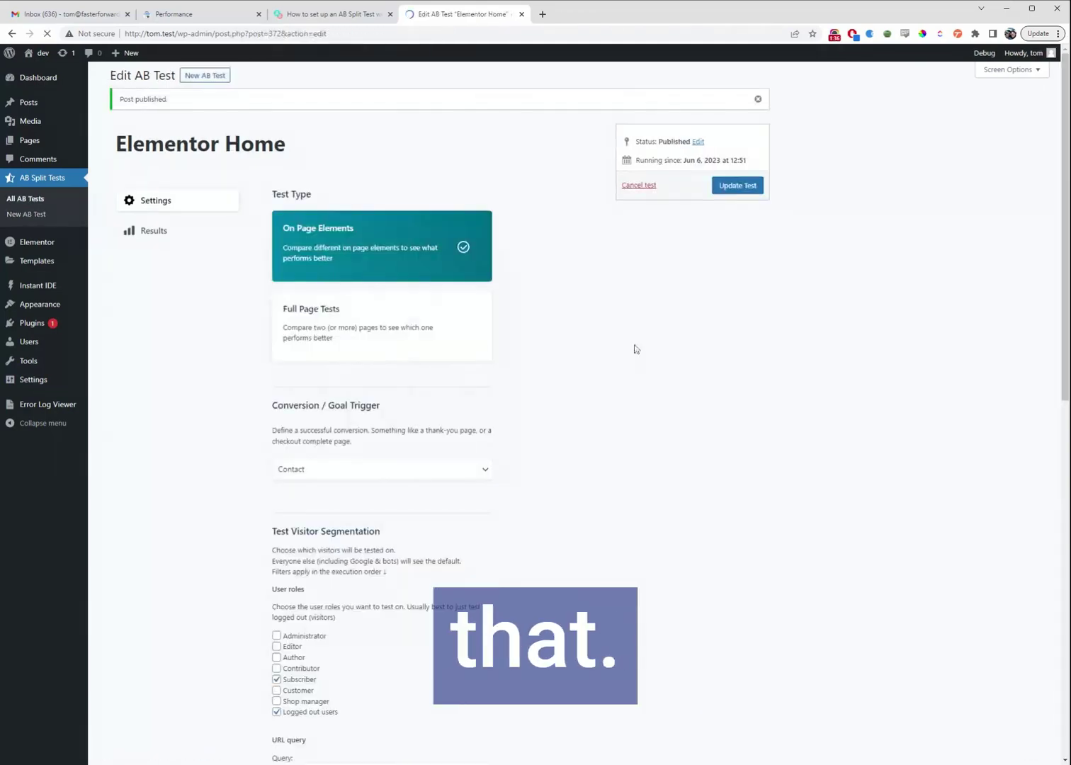
pyautogui.scroll(-2, 488, 516)
pyautogui.scroll(-5, 488, 517)
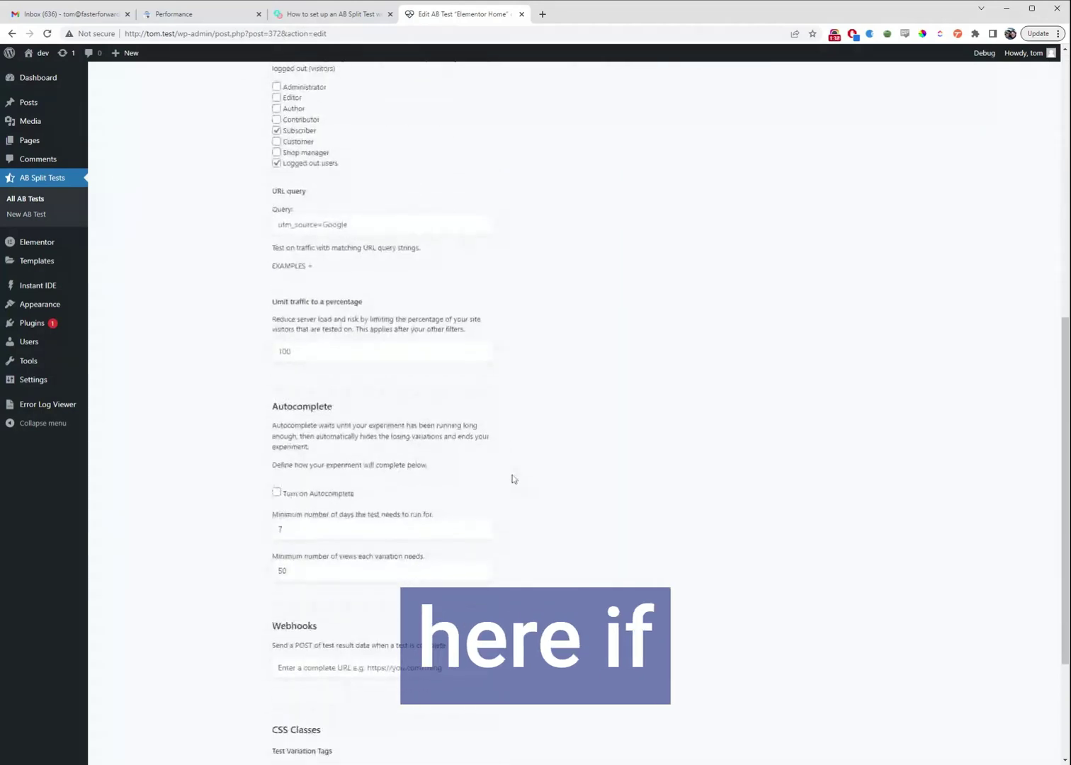
pyautogui.scroll(7, 570, 531)
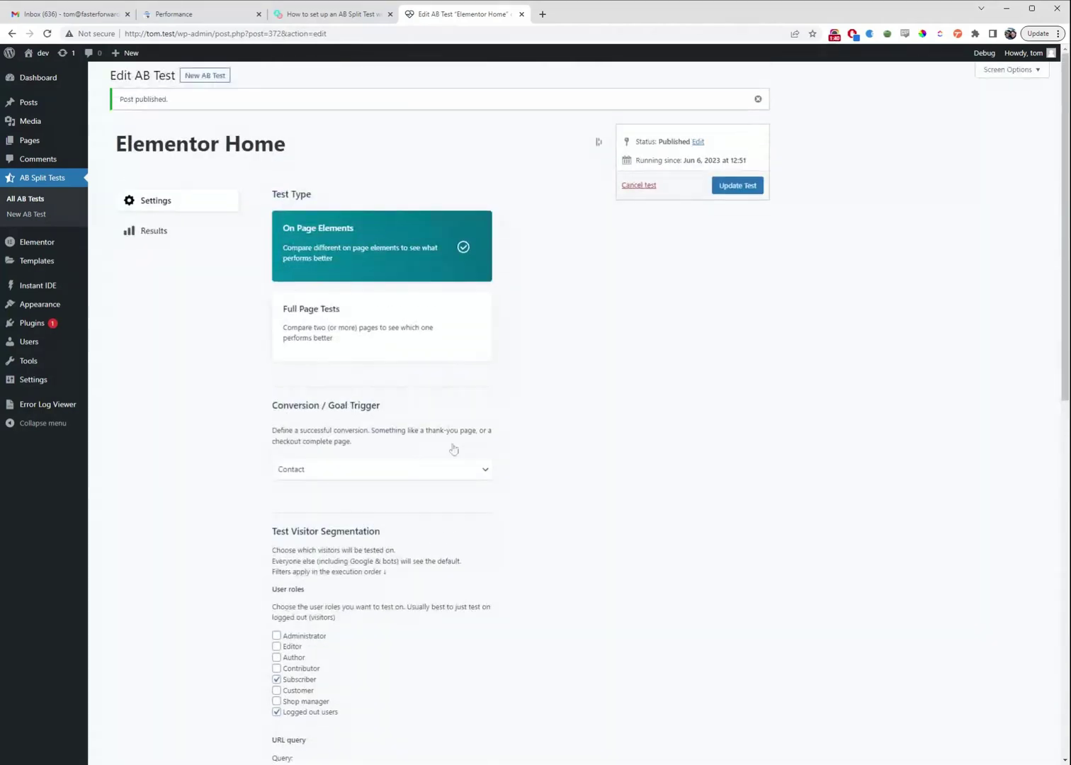
# Return to the home page and open it in Elementor, scrolled to the testimonials section
pyautogui.click(11, 33)
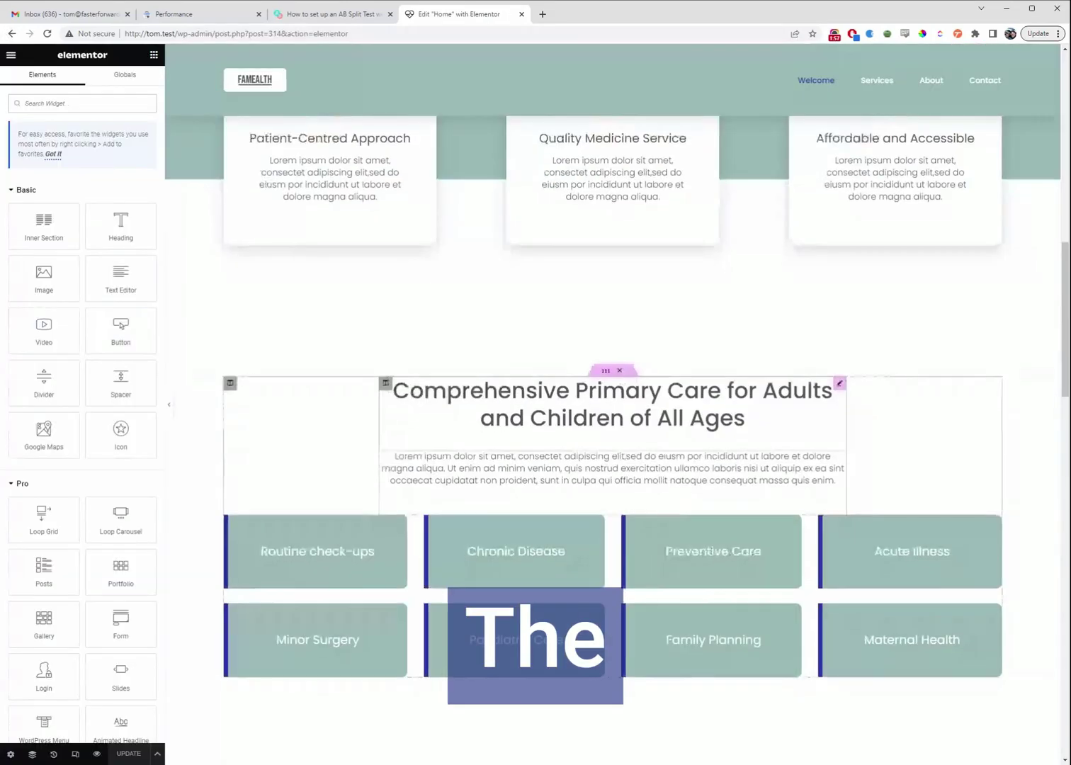
pyautogui.scroll(-7, 880, 609)
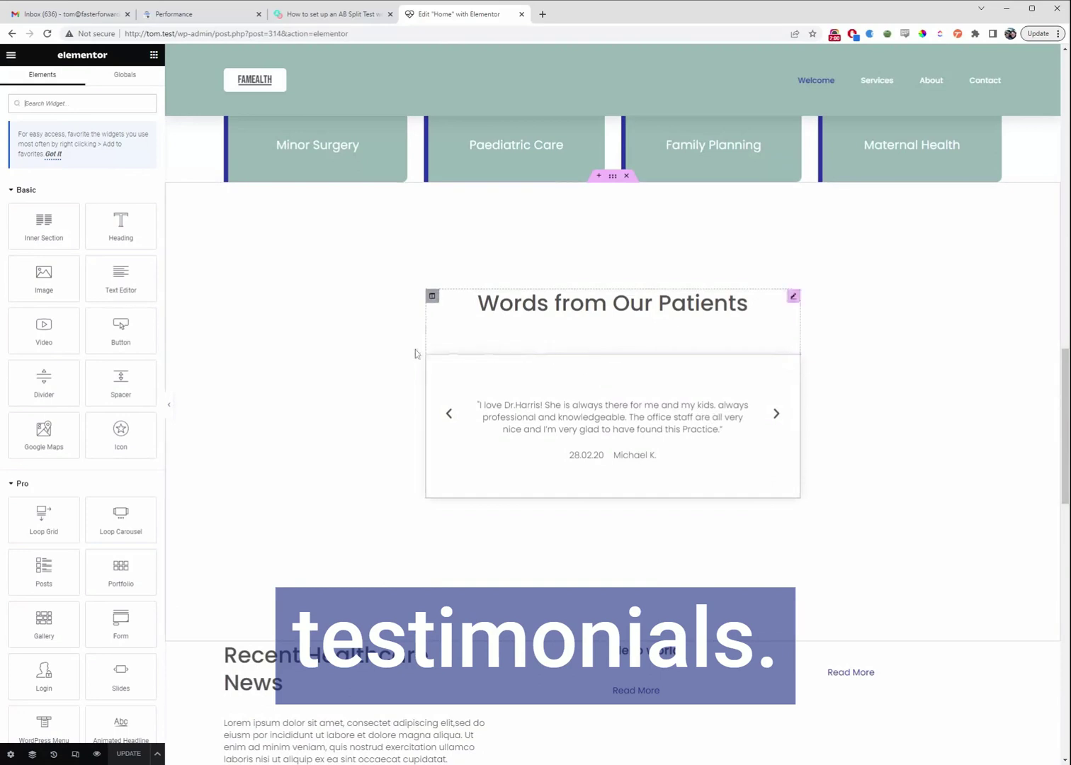
pyautogui.scroll(2, 341, 344)
pyautogui.scroll(10, 318, 468)
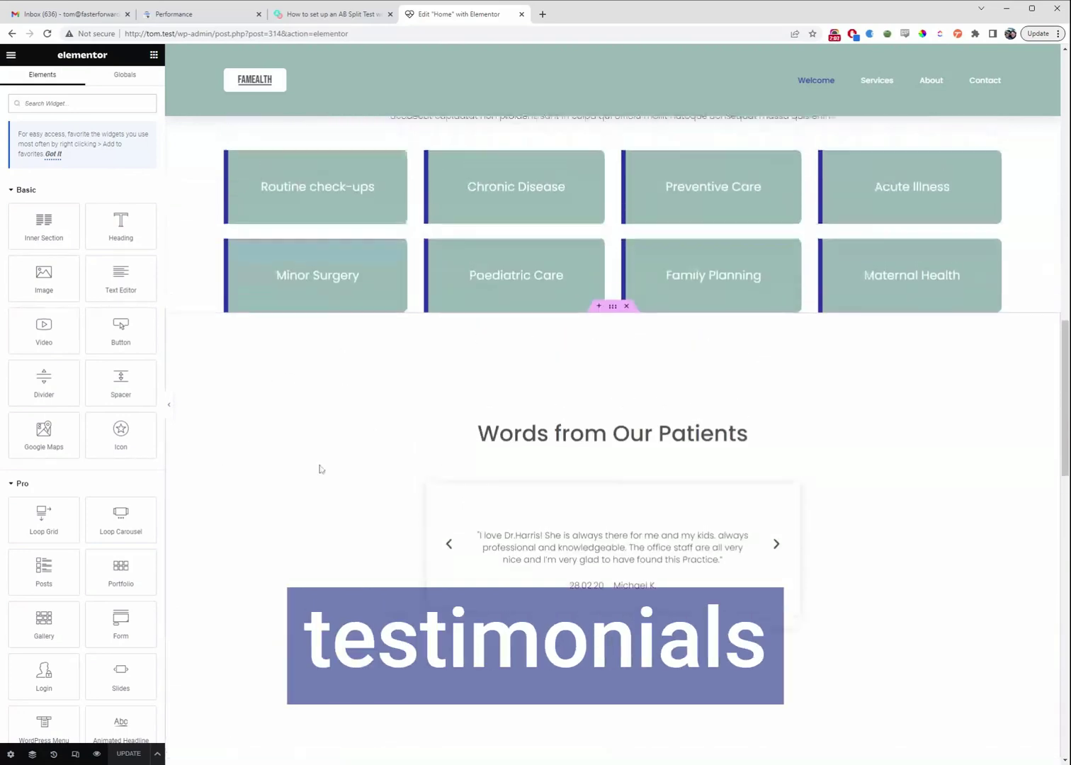
pyautogui.scroll(-15, 376, 468)
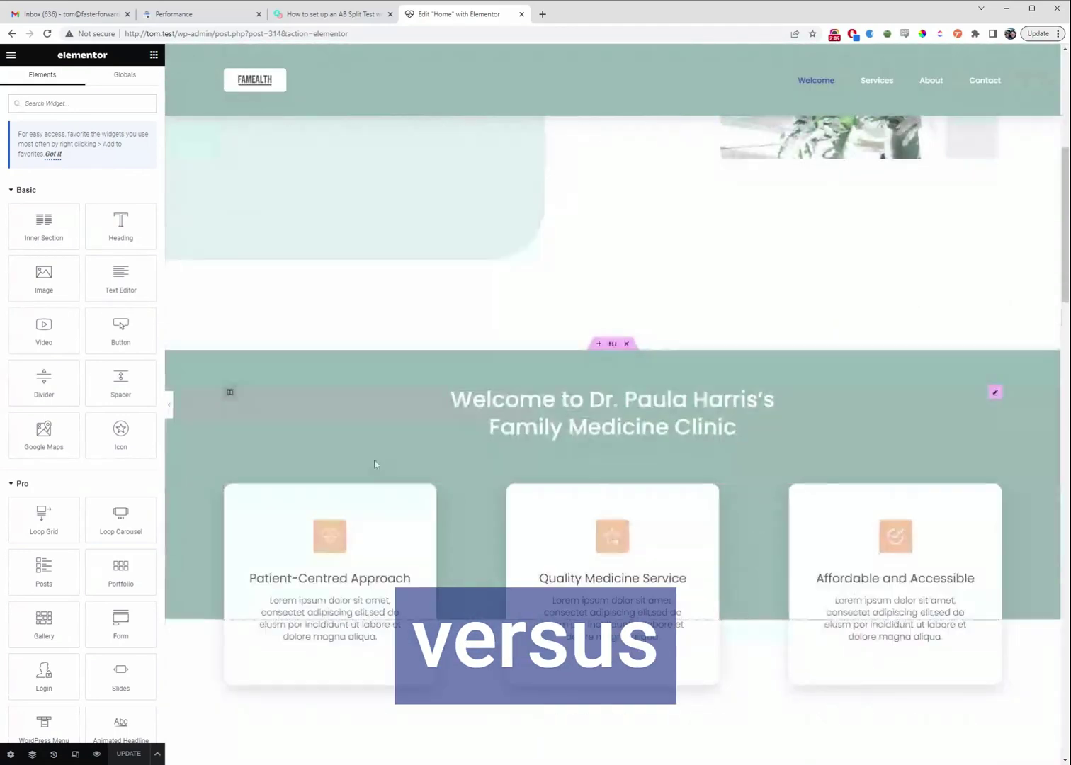
pyautogui.scroll(-5, 406, 504)
pyautogui.scroll(2, 720, 557)
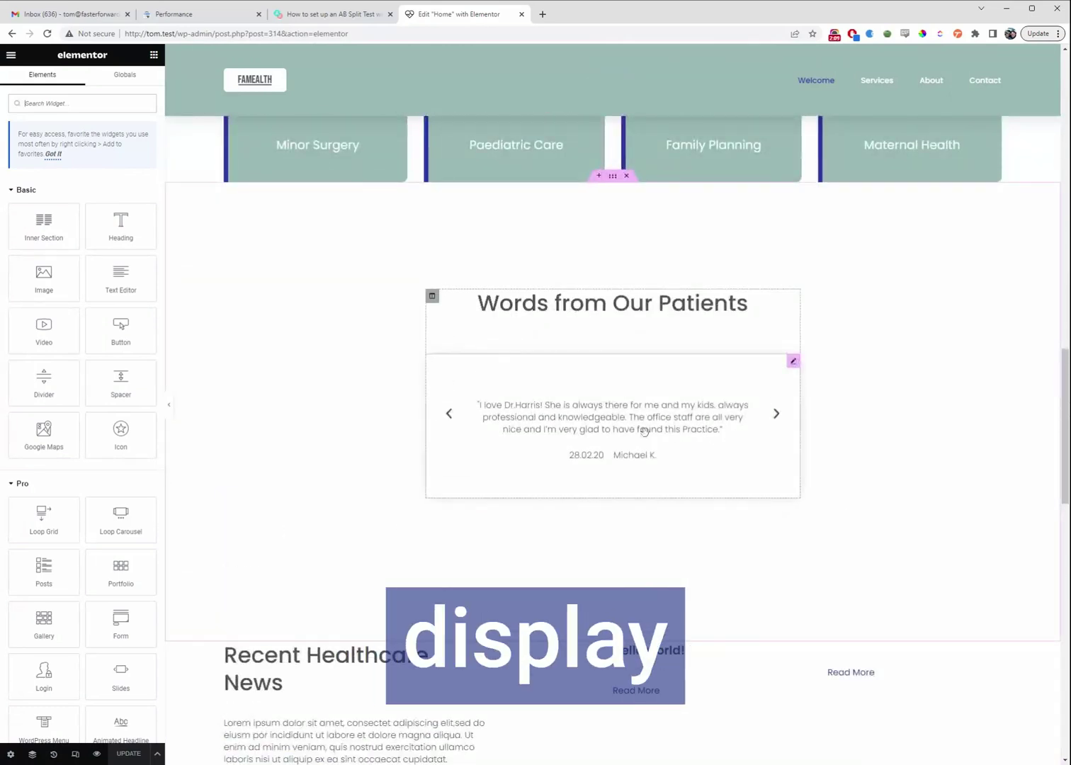
pyautogui.scroll(-3, 584, 469)
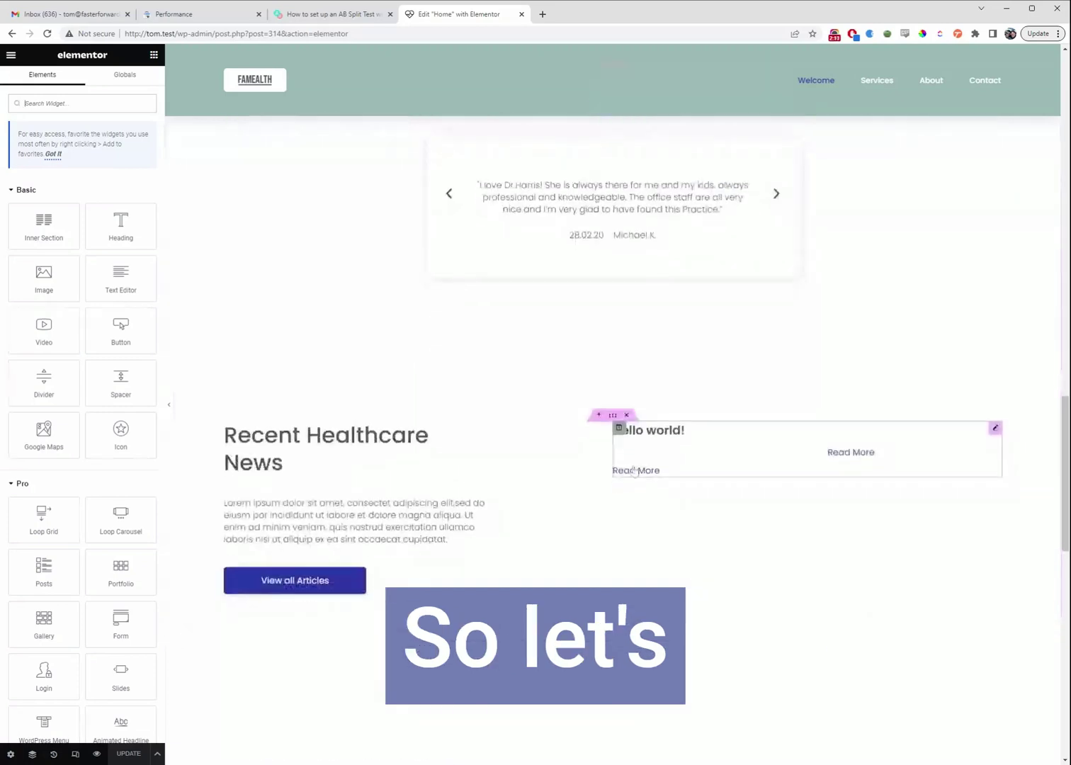
pyautogui.scroll(4, 495, 425)
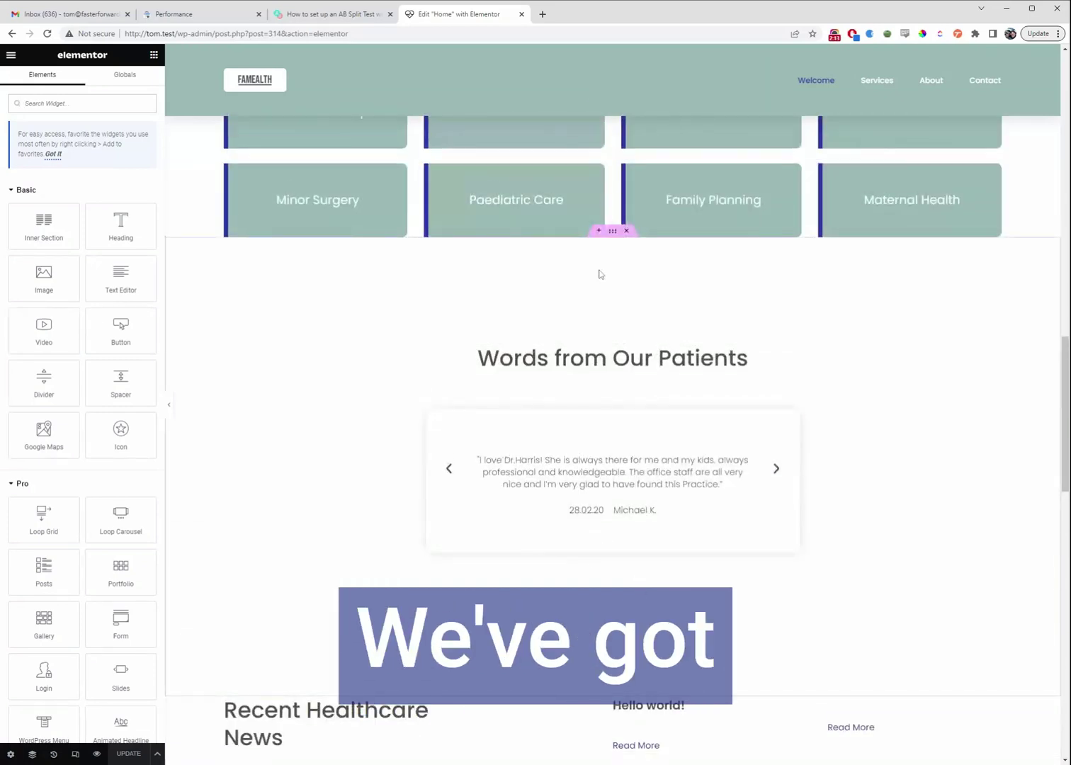
# Assign the testimonials section to experiment 'Elementor Home' with Variation Name 'default'
pyautogui.click(613, 231)
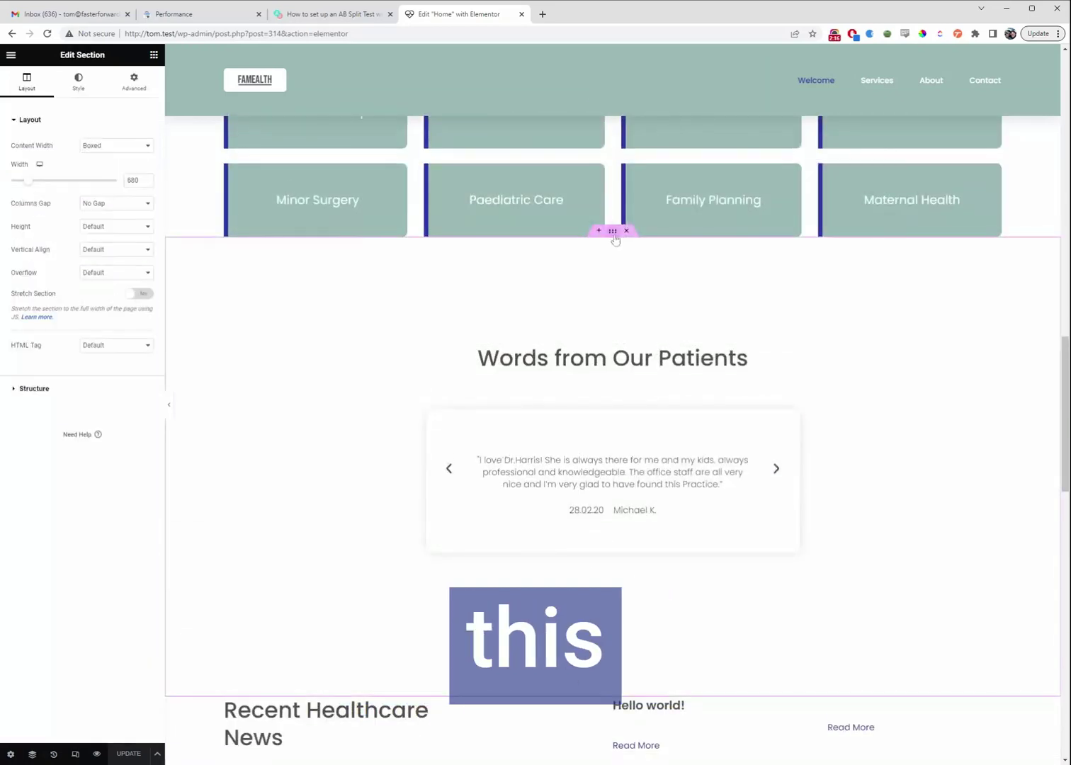
pyautogui.click(134, 82)
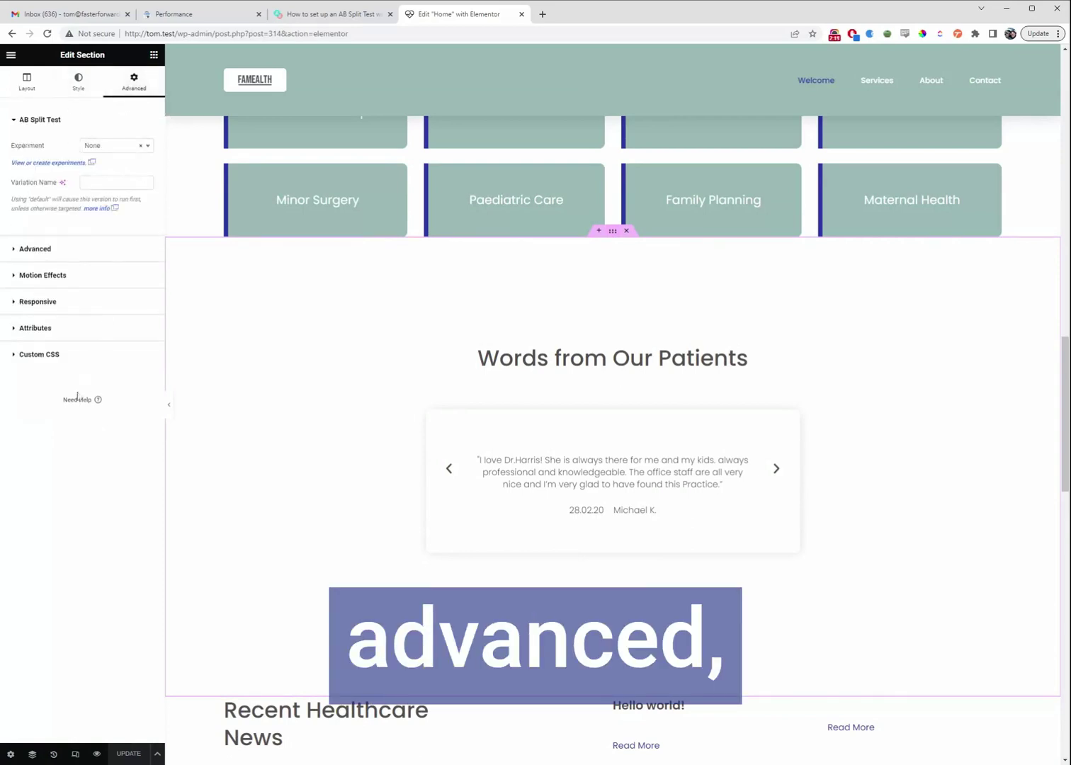
pyautogui.click(105, 147)
pyautogui.click(121, 231)
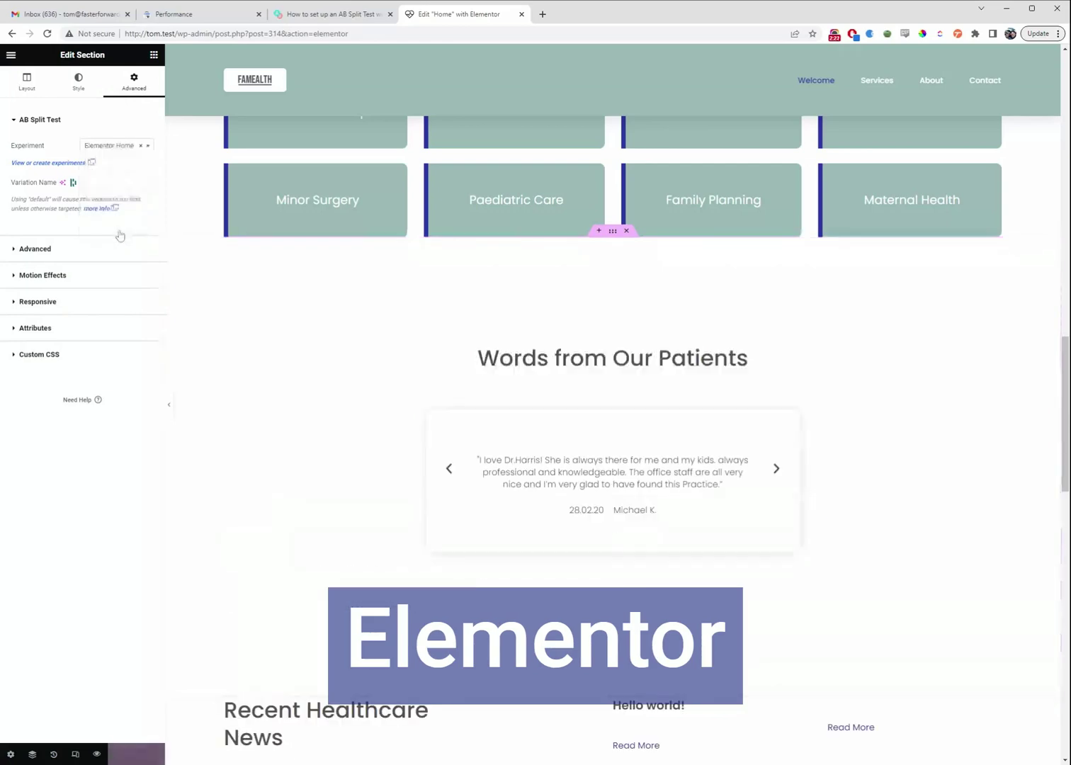
pyautogui.write('de')
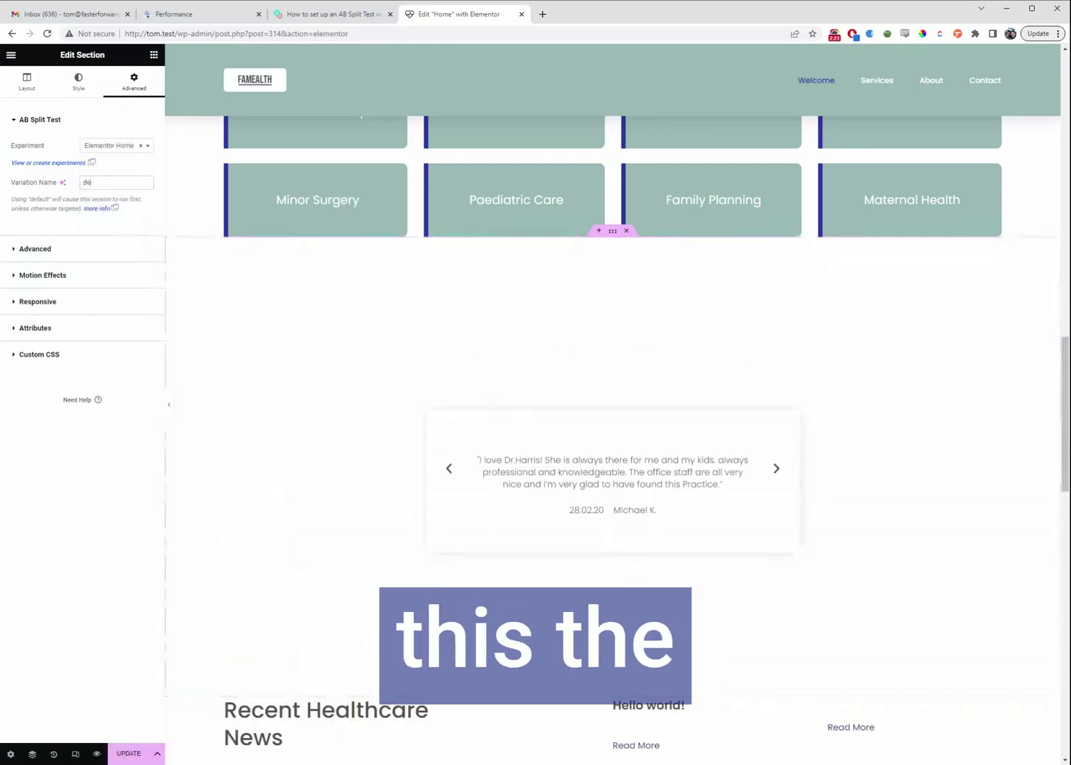
pyautogui.write('fault')
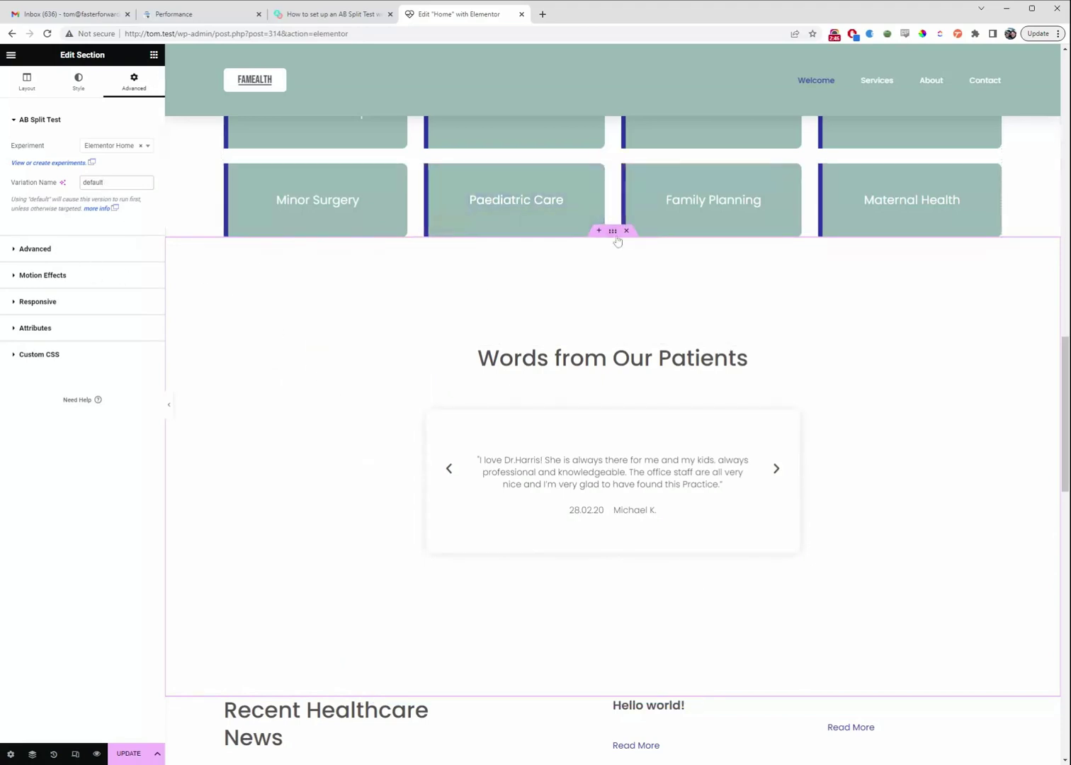
# Duplicate the testimonial section and drag the copy up directly beneath the hero
pyautogui.rightClick(570, 262)
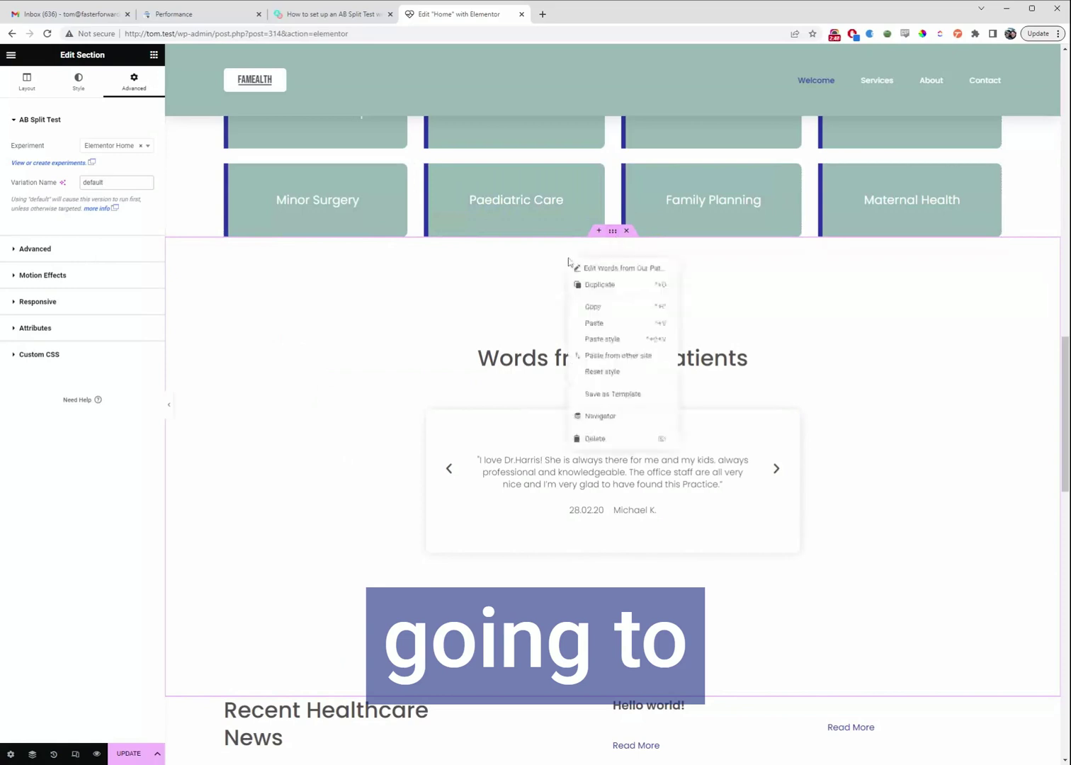
pyautogui.click(620, 285)
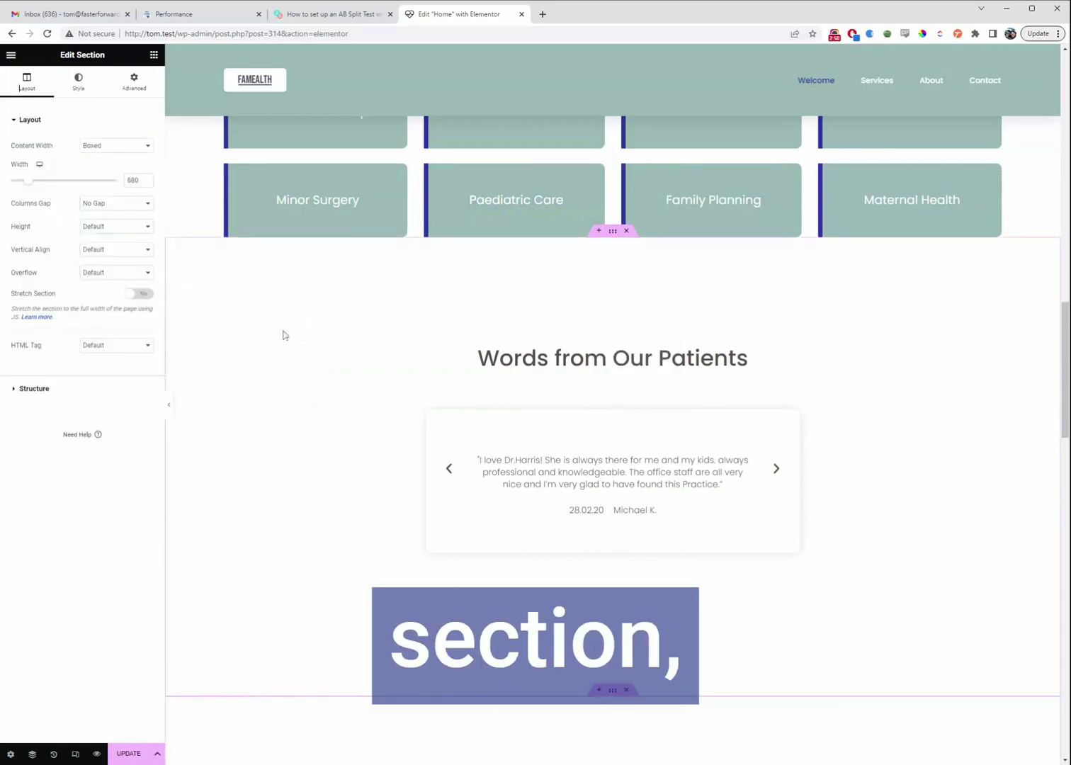
pyautogui.scroll(-4, 284, 335)
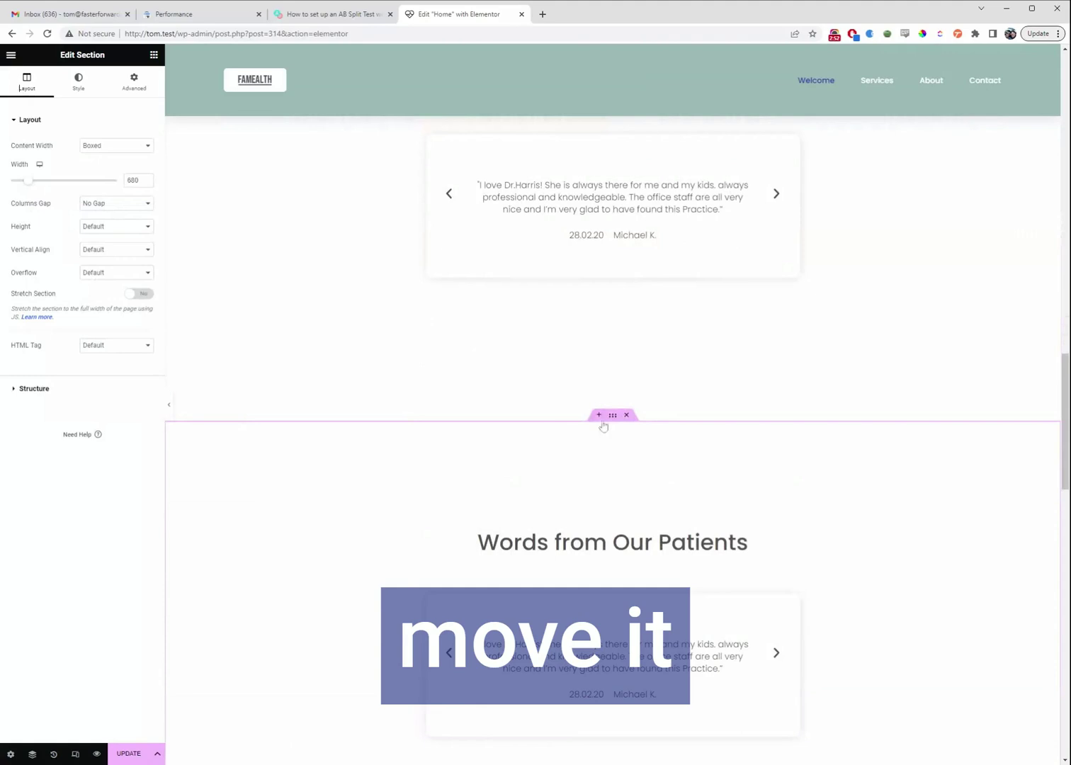
pyautogui.moveTo(613, 415); pyautogui.dragTo(667, 442)
pyautogui.scroll(4, 667, 443)
pyautogui.scroll(-5, 837, 390)
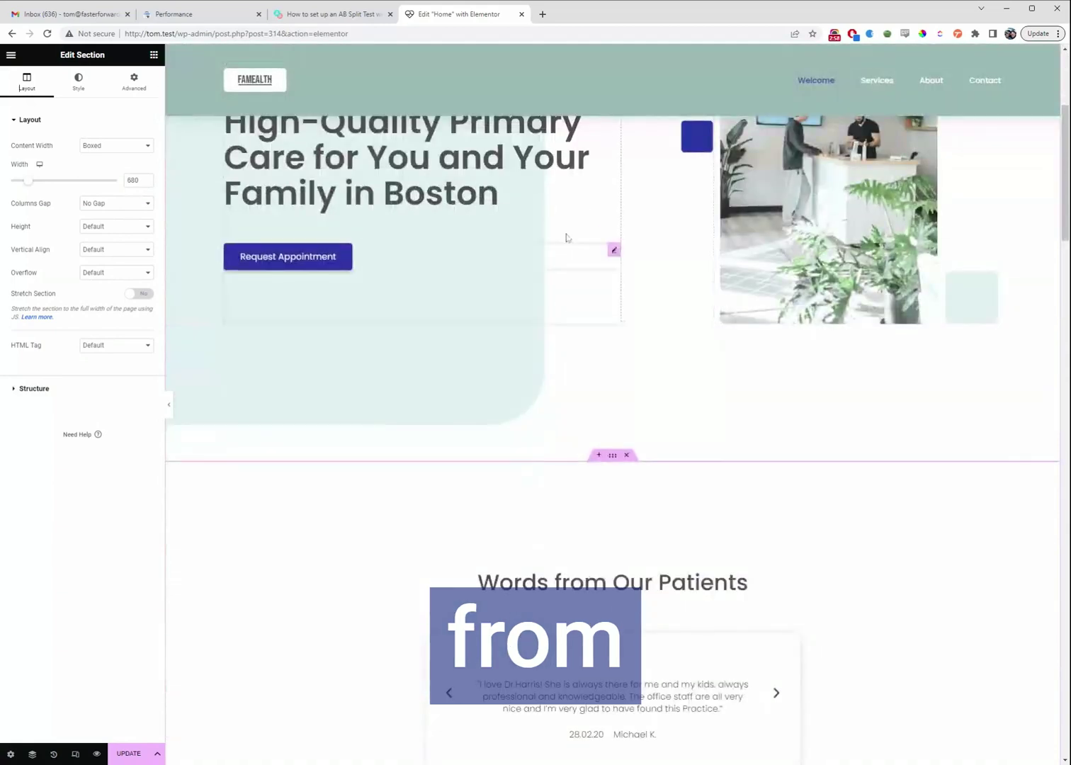
pyautogui.scroll(3, 614, 447)
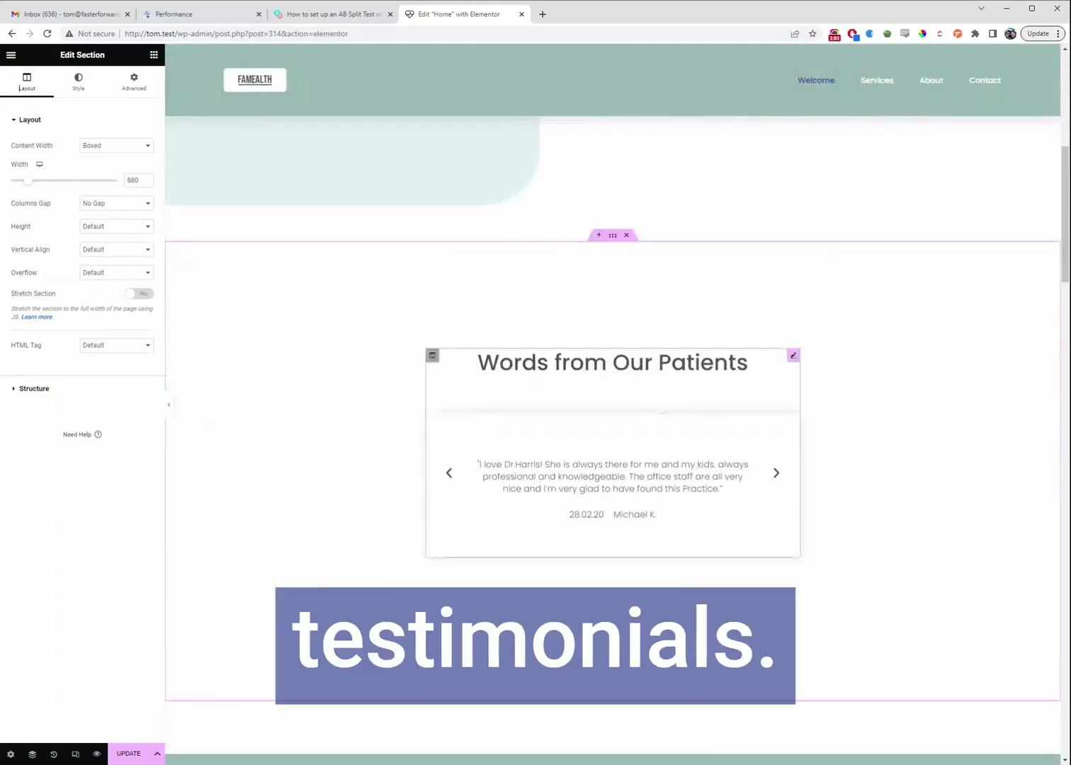
# Change the moved copy's split test Variation Name from 'default' to 'top'
pyautogui.rightClick(451, 271)
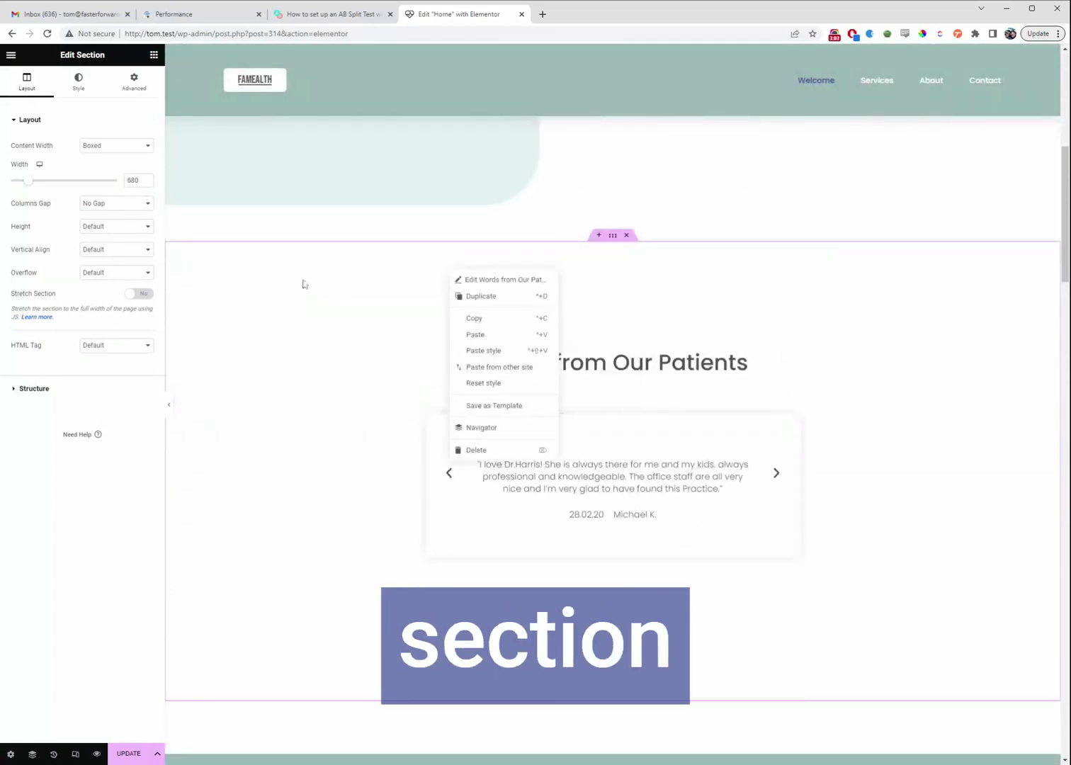
pyautogui.click(222, 264)
pyautogui.click(134, 82)
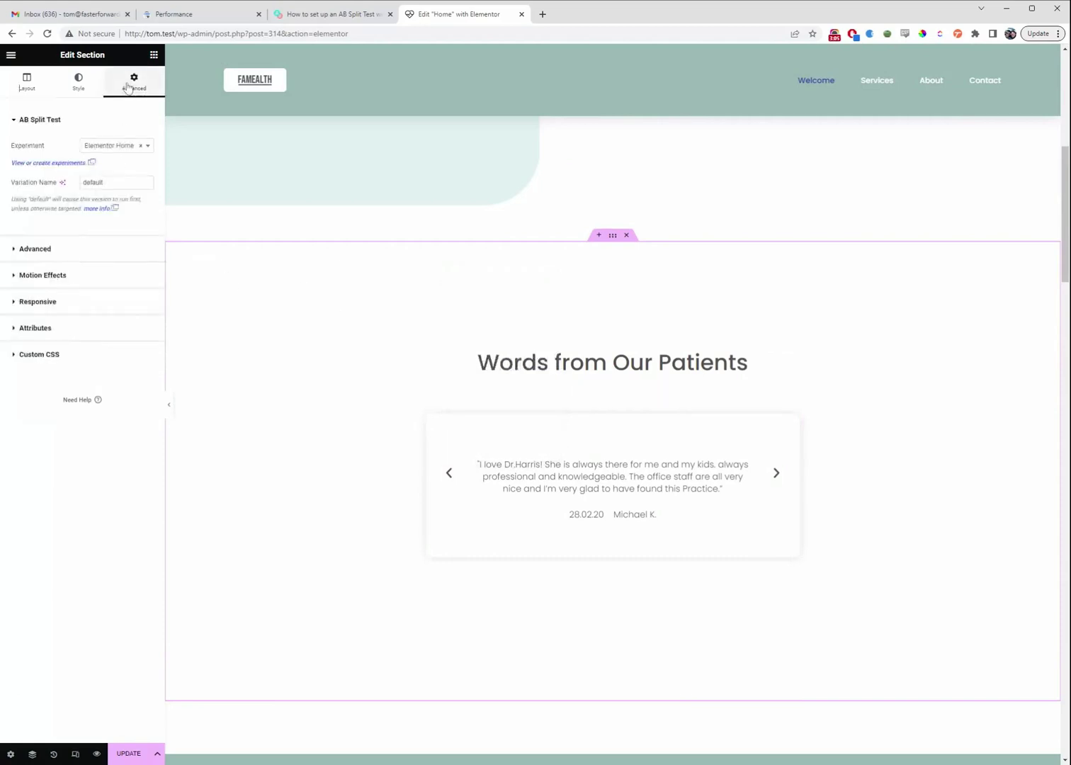
pyautogui.doubleClick(92, 182)
pyautogui.write('top')
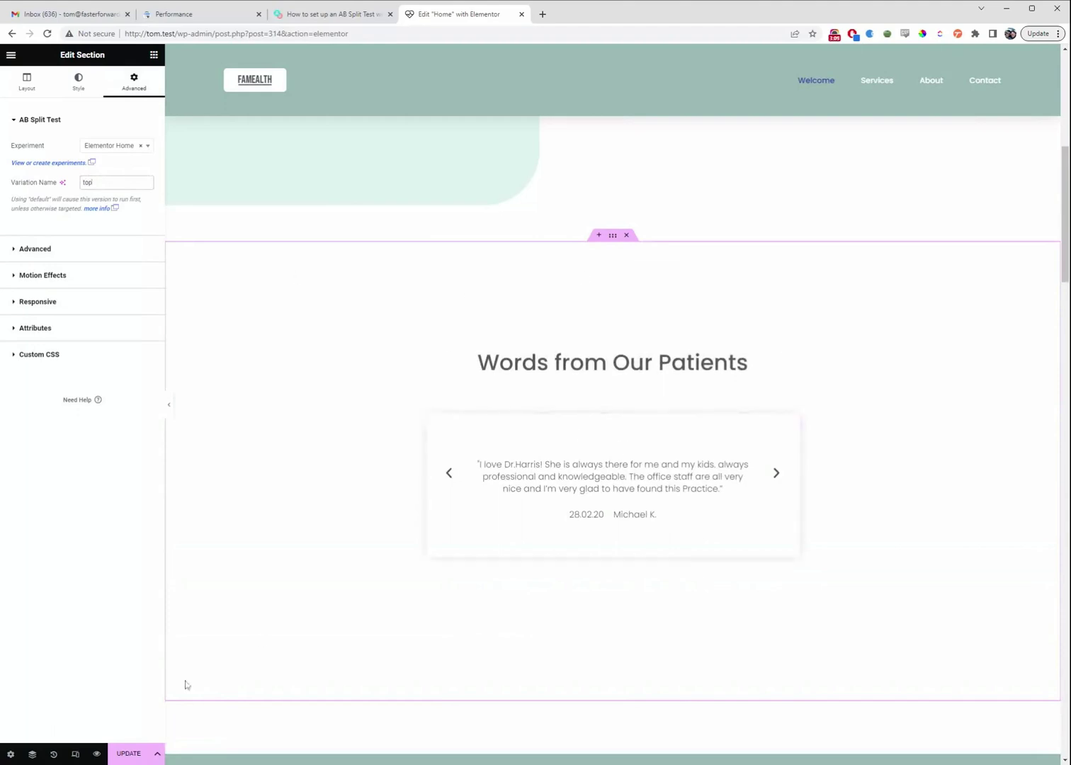
# Duplicate the original testimonial section to make a third variation
pyautogui.scroll(-15, 530, 461)
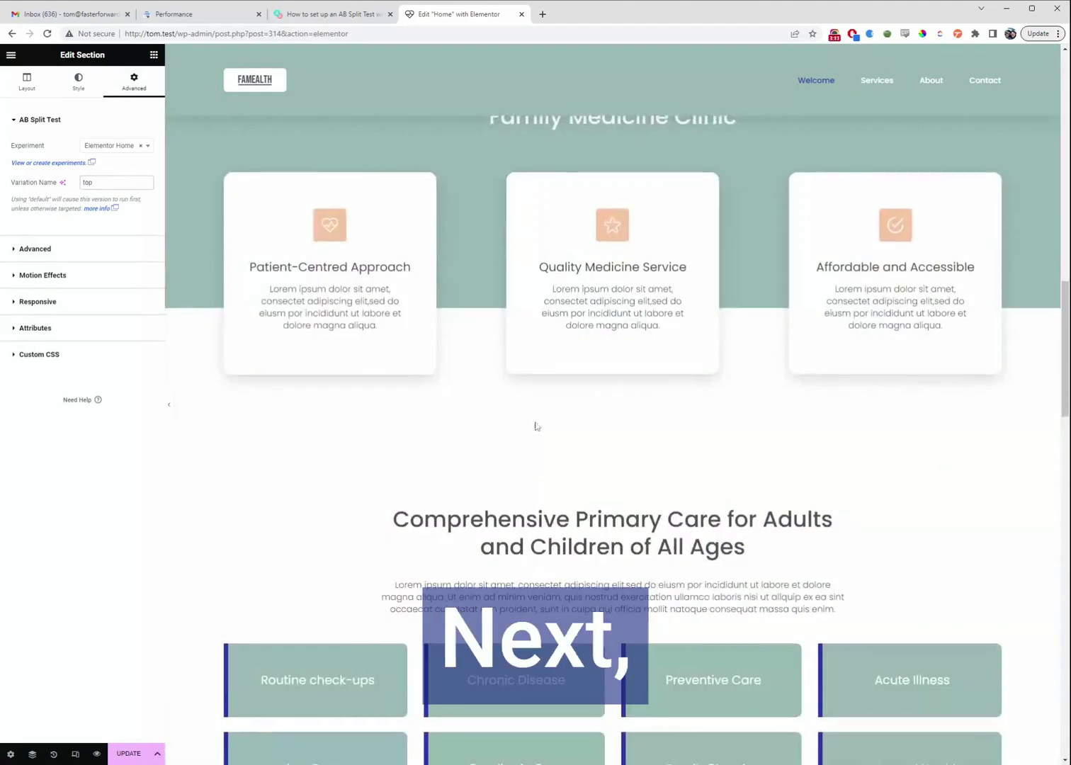
pyautogui.scroll(-5, 551, 392)
pyautogui.scroll(2, 509, 479)
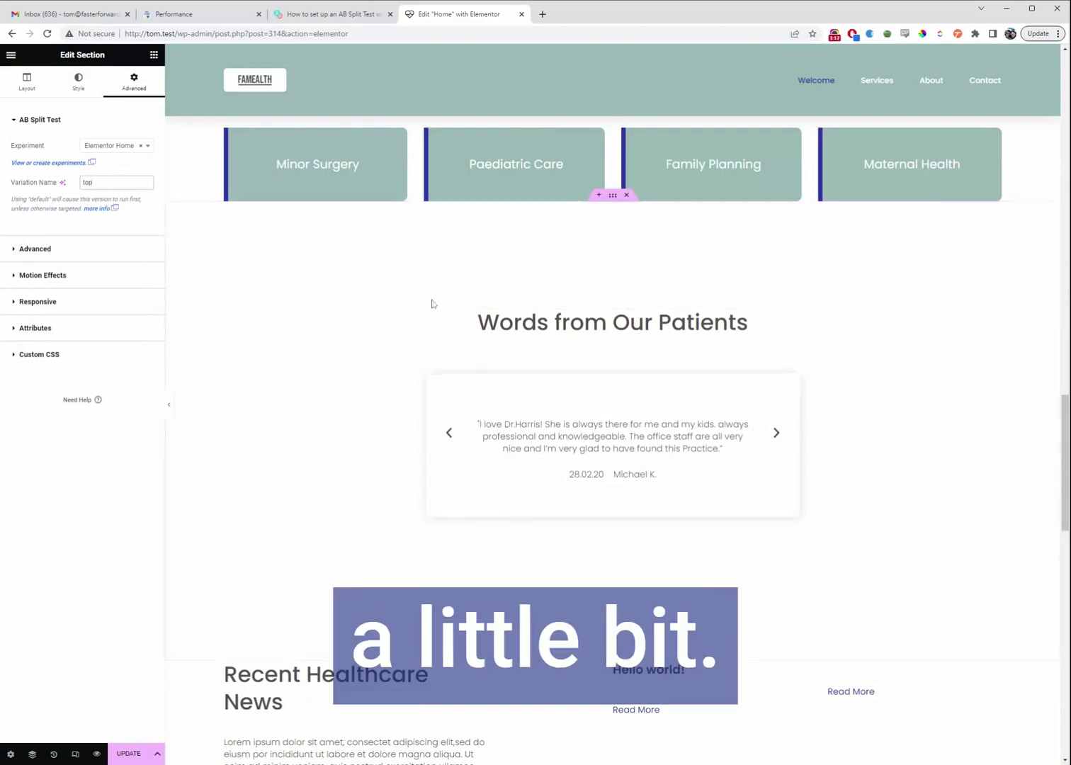
pyautogui.rightClick(530, 230)
pyautogui.click(554, 250)
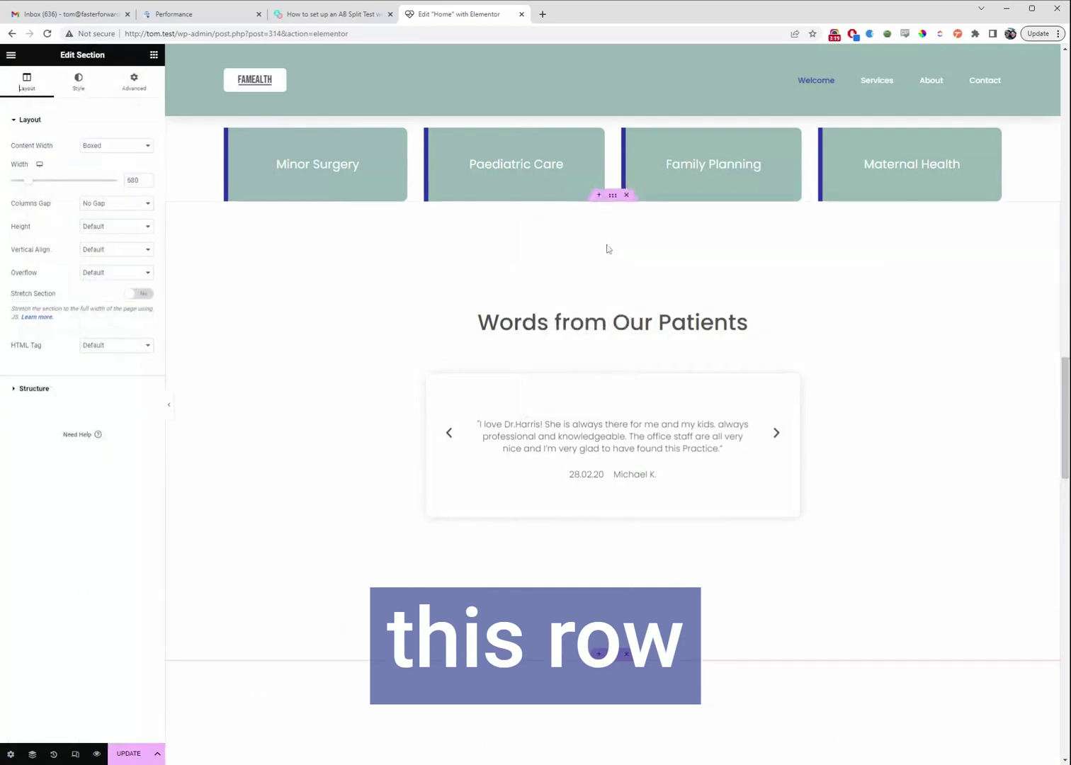
pyautogui.scroll(-6, 607, 248)
# Copy the first testimonial's quote text, then delete the carousel from the new copy
pyautogui.click(679, 467)
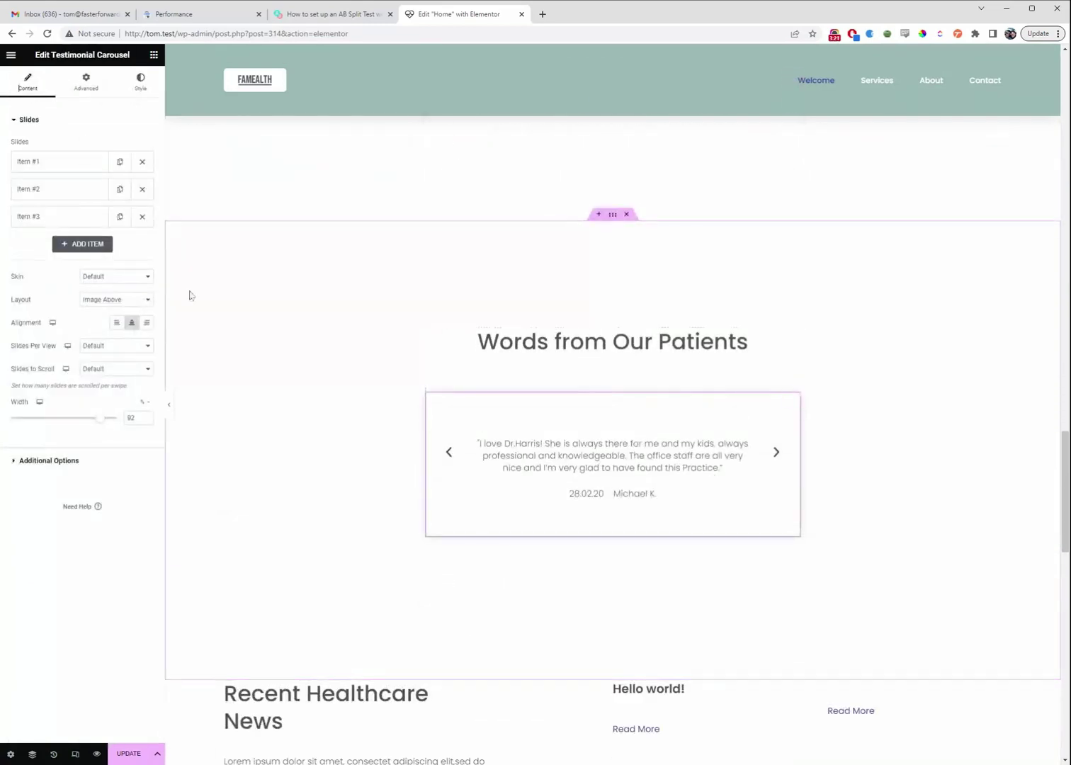
pyautogui.click(89, 167)
pyautogui.tripleClick(81, 216)
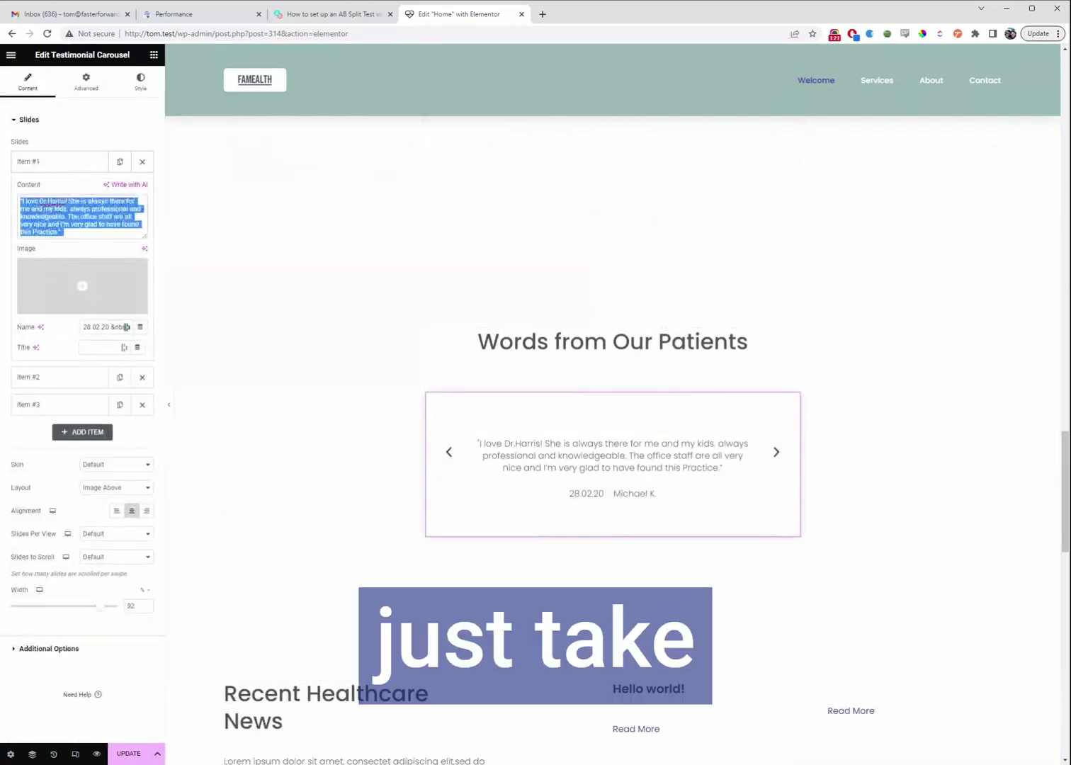
pyautogui.rightClick(741, 405)
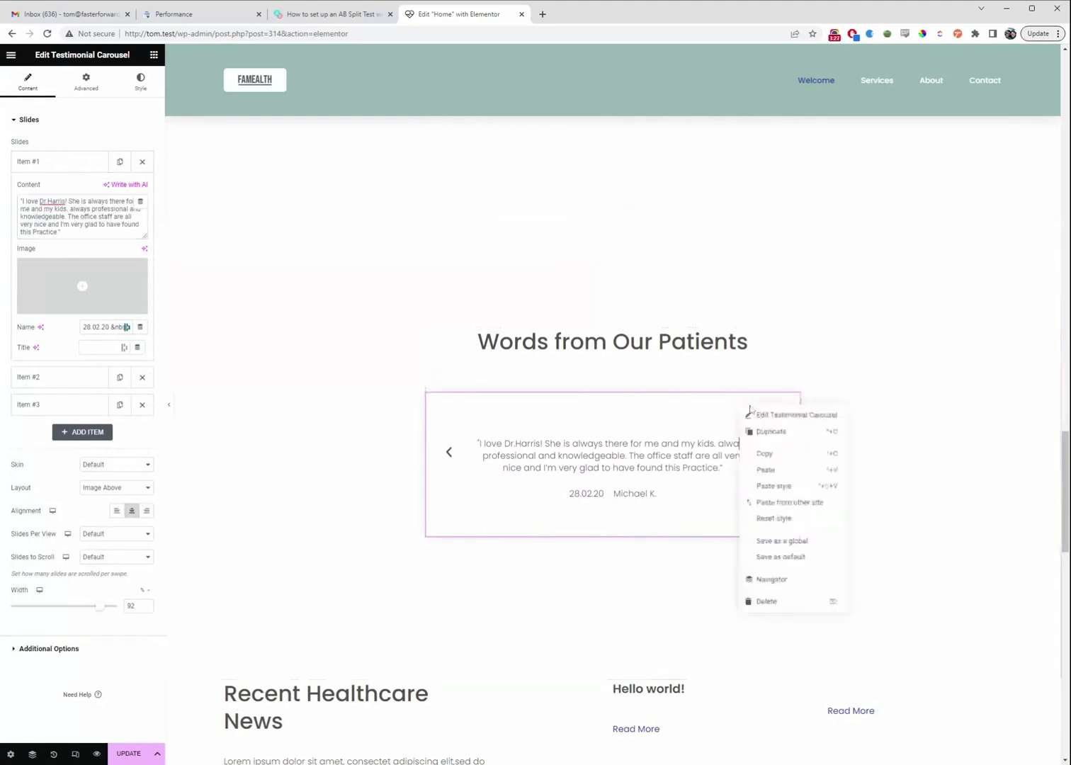
pyautogui.click(786, 603)
# Add a Text Editor widget holding the pasted first quote and expand its split test settings
pyautogui.moveTo(120, 278); pyautogui.dragTo(612, 411)
pyautogui.hotkey('ctrl', 'a')
pyautogui.write('"I love Dr.Harris! She is always there for me and my kids. always professional and knowledgeable. The office staff are all very nice and I\'m very glad to have found this Practice."')
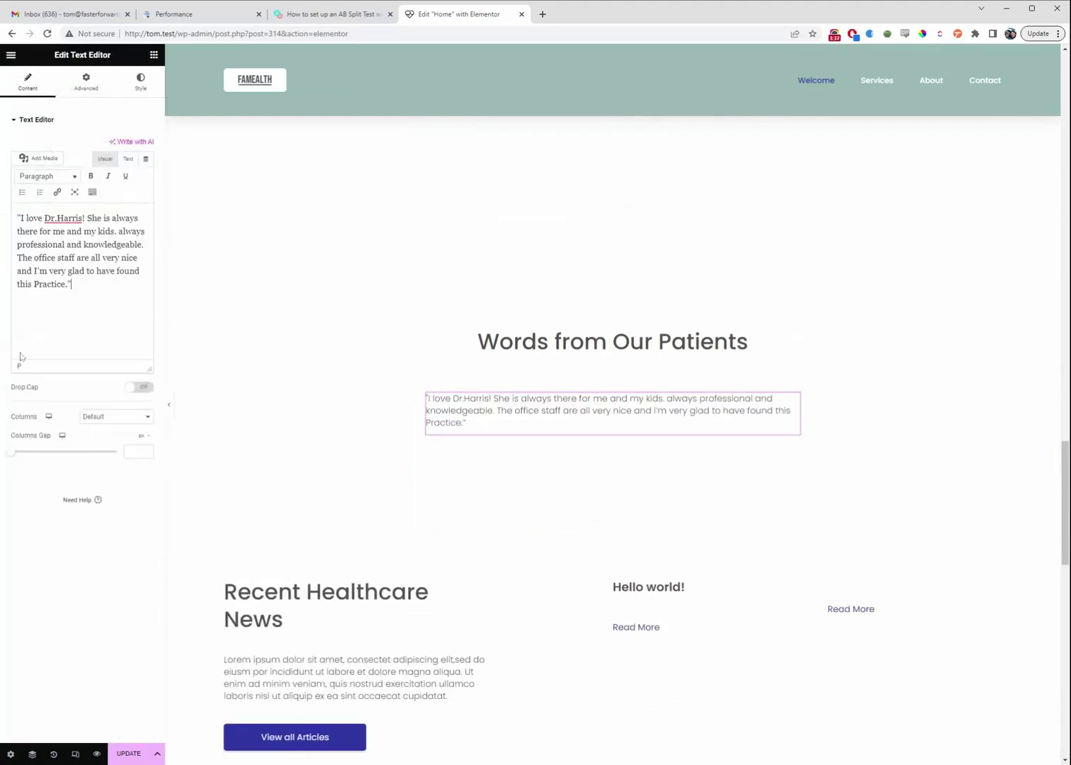
pyautogui.click(86, 82)
pyautogui.click(88, 282)
pyautogui.click(43, 124)
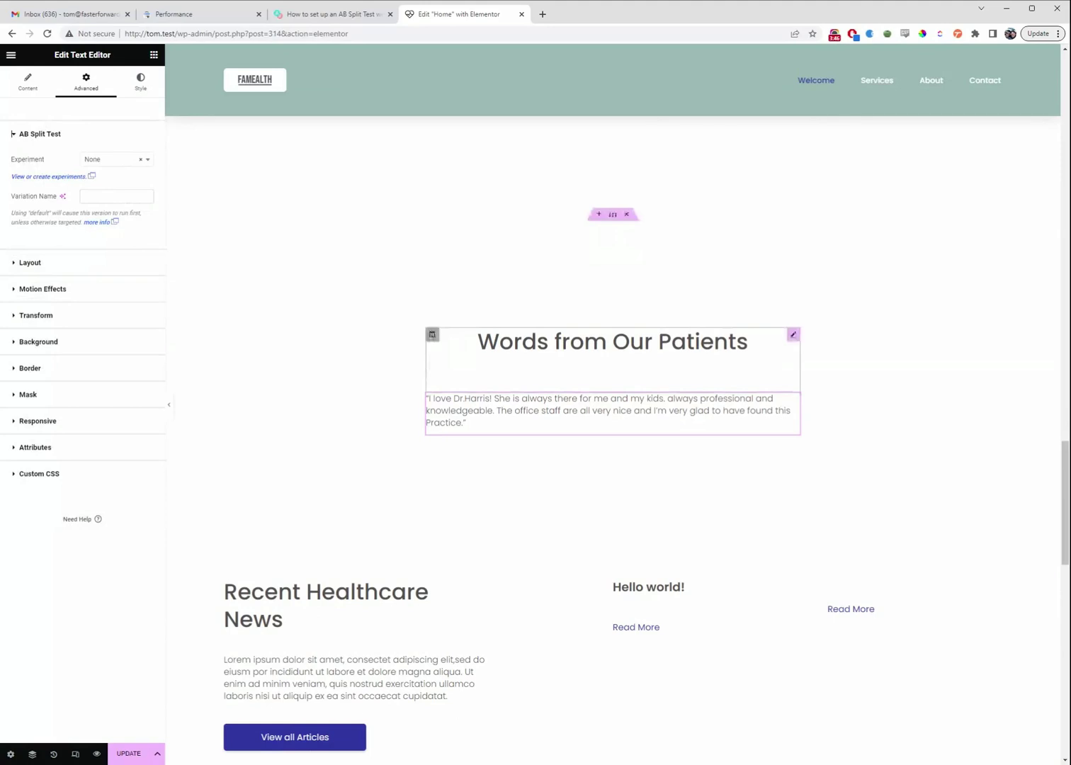
pyautogui.scroll(2, 617, 512)
pyautogui.scroll(-2, 617, 511)
pyautogui.scroll(4, 395, 376)
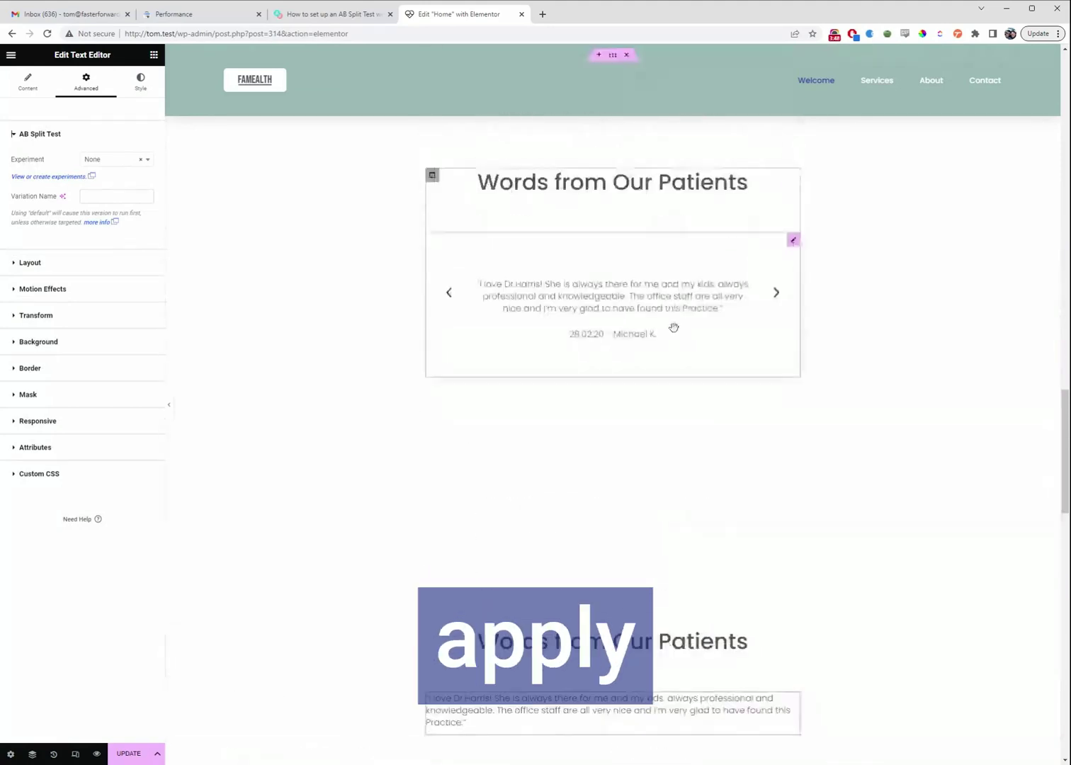
pyautogui.scroll(-2, 674, 327)
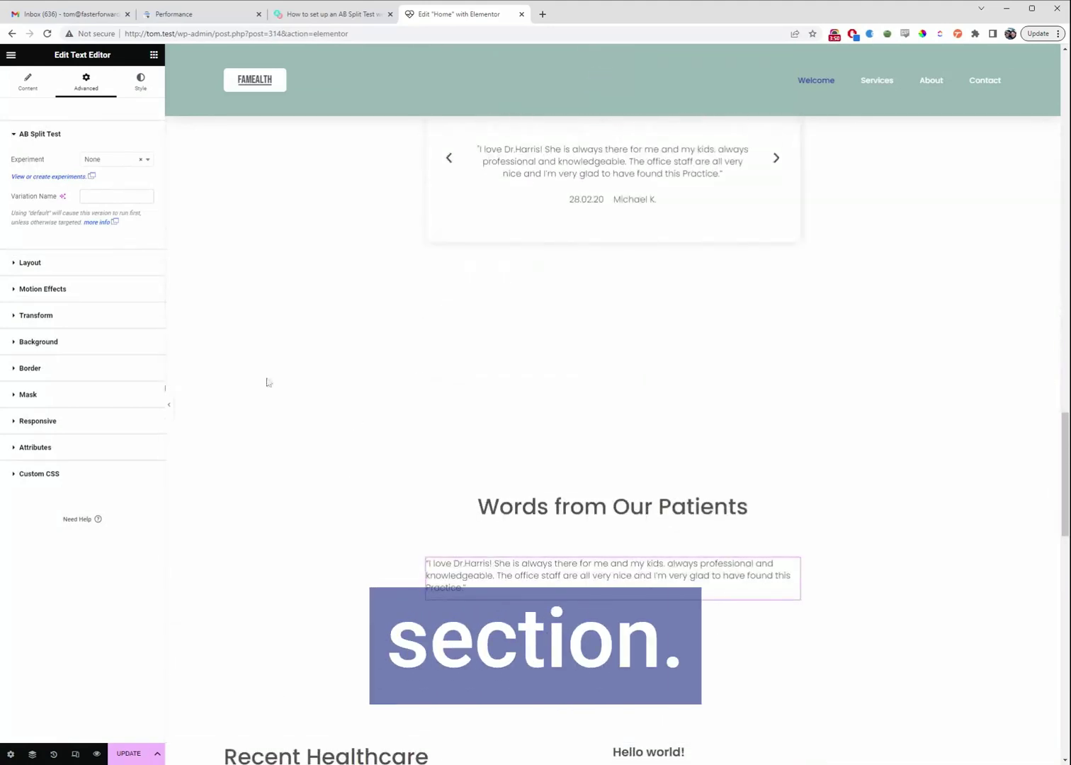
# Set the plain-text section's Variation Name to 'simple' and save the page with Update
pyautogui.rightClick(611, 406)
pyautogui.click(656, 412)
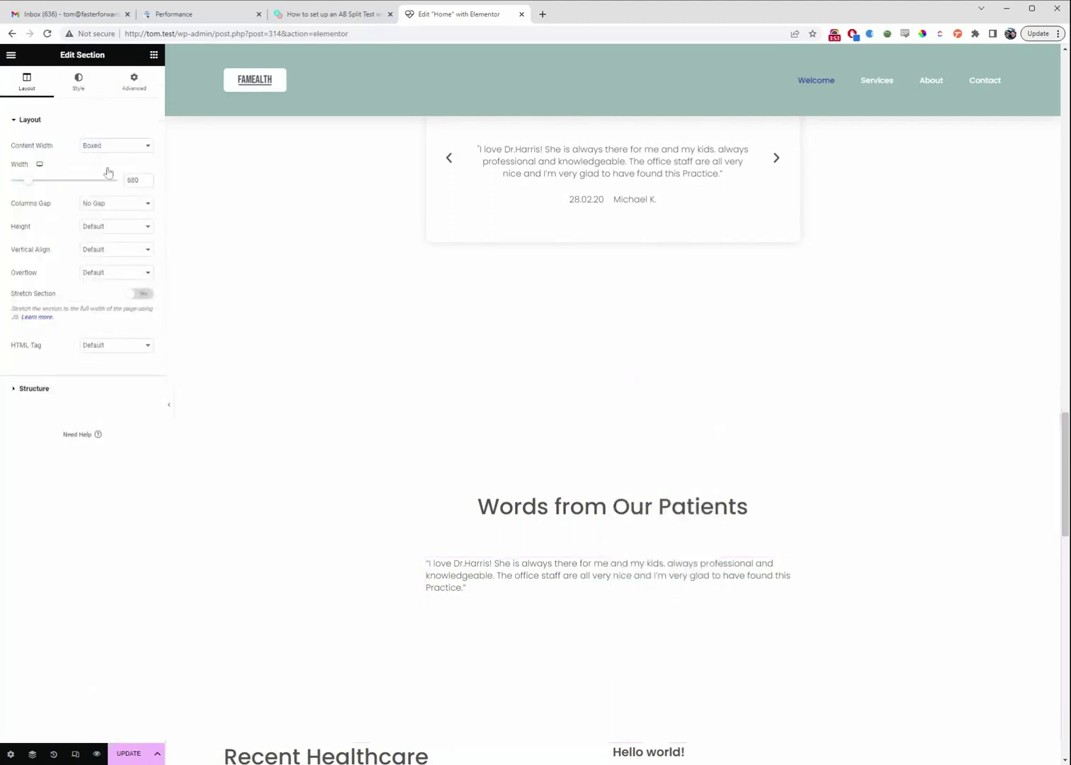
pyautogui.click(131, 86)
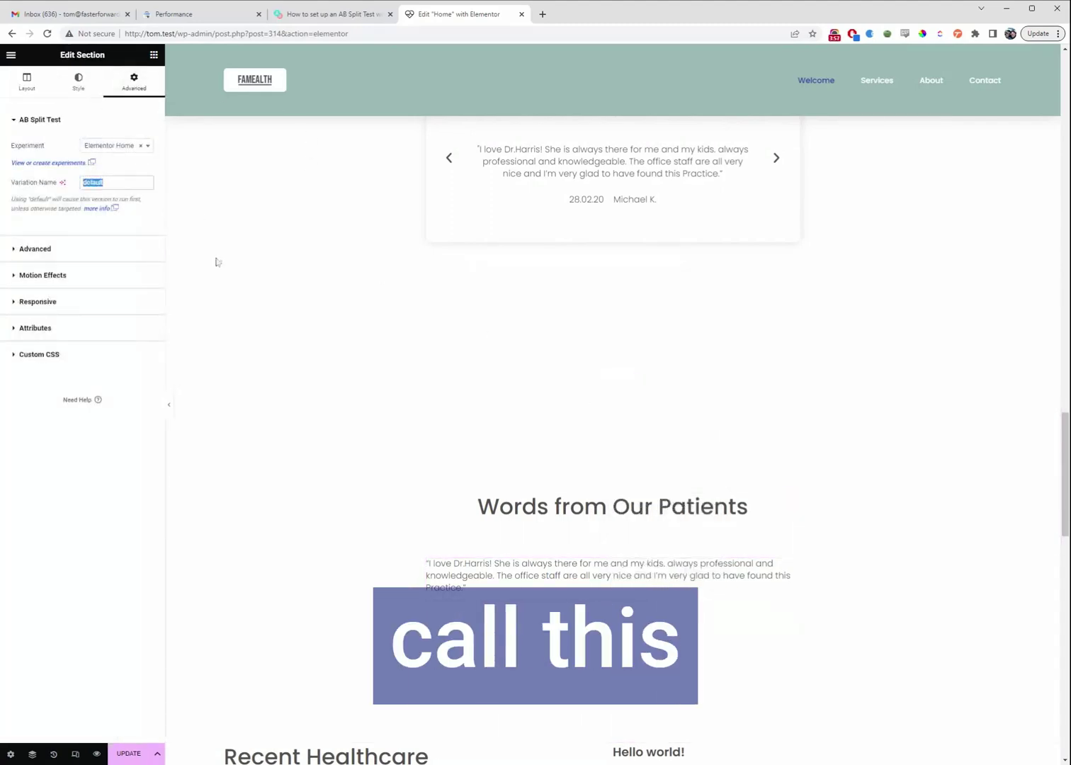
pyautogui.write('simple')
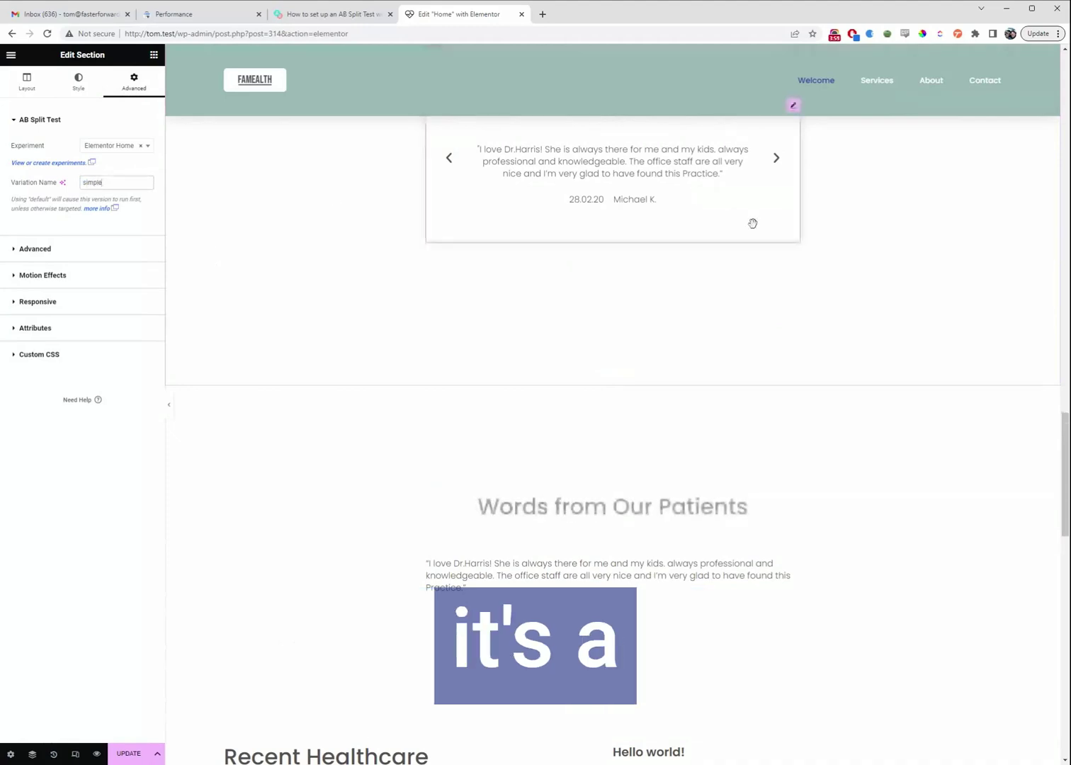
pyautogui.scroll(-2, 626, 594)
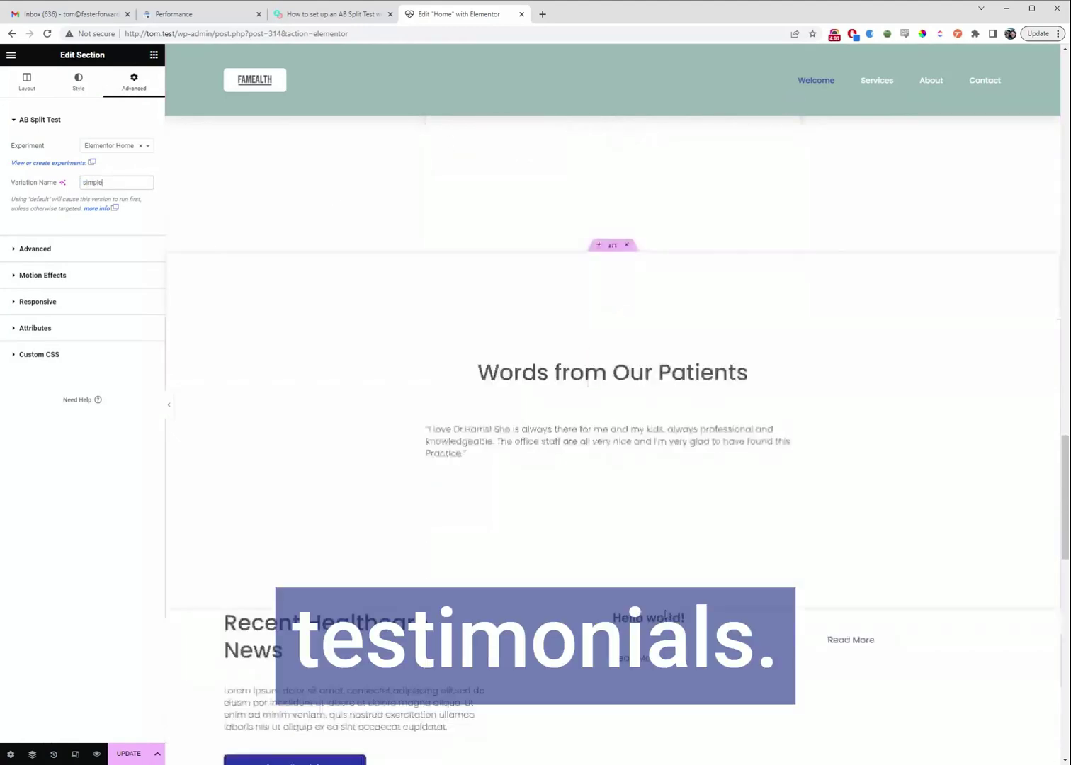
pyautogui.scroll(3, 402, 387)
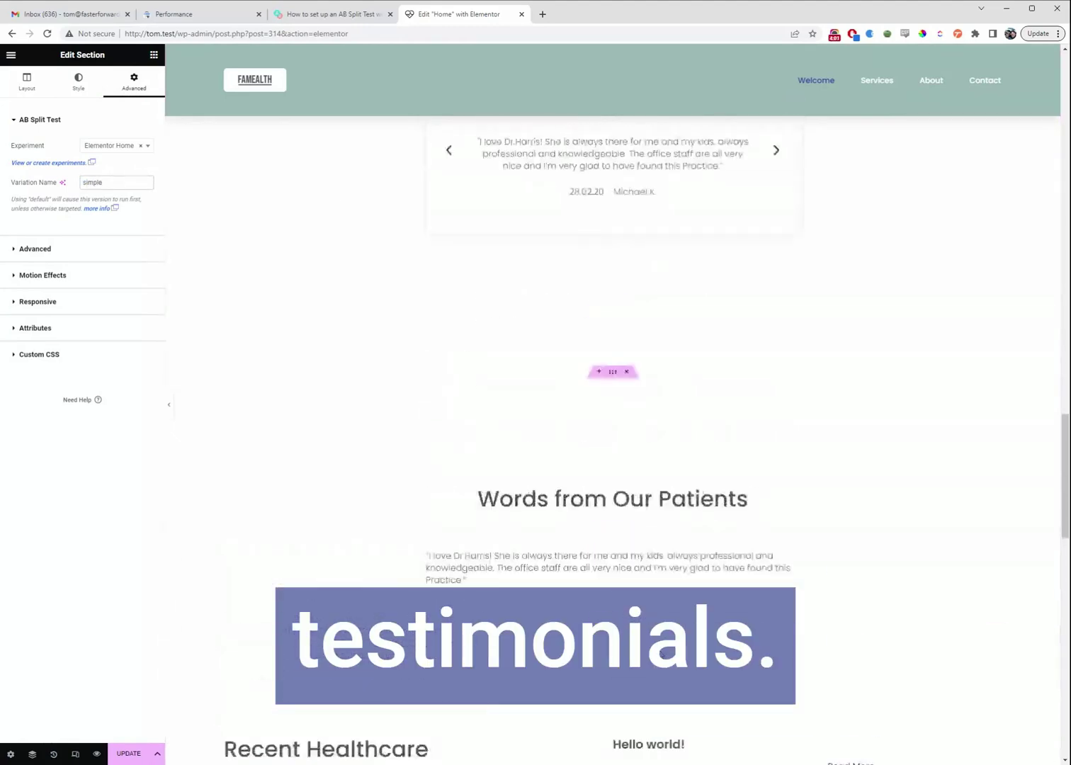
pyautogui.click(128, 754)
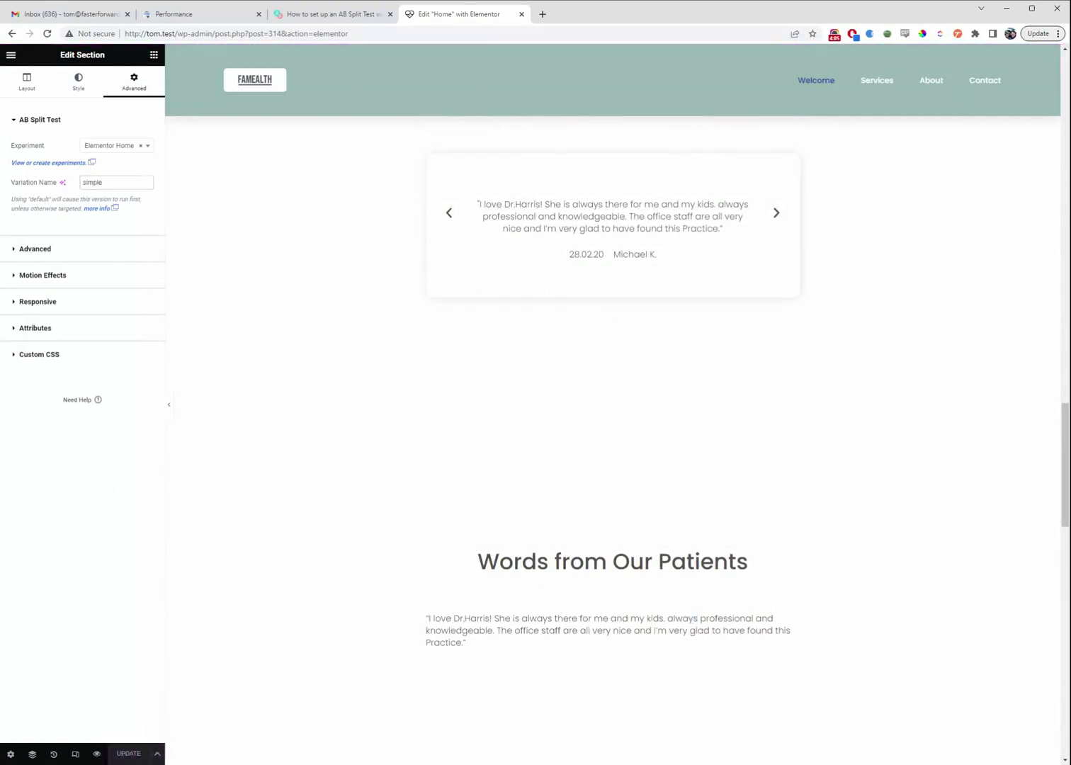
pyautogui.click(659, 561)
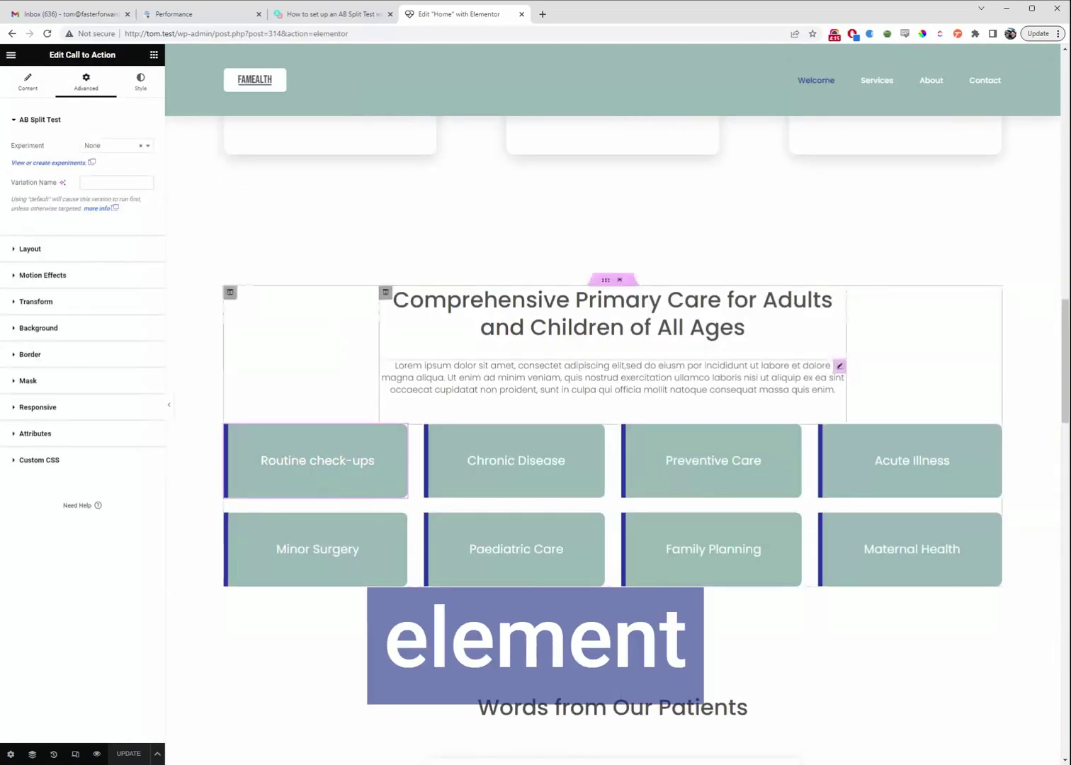
pyautogui.scroll(6, 779, 507)
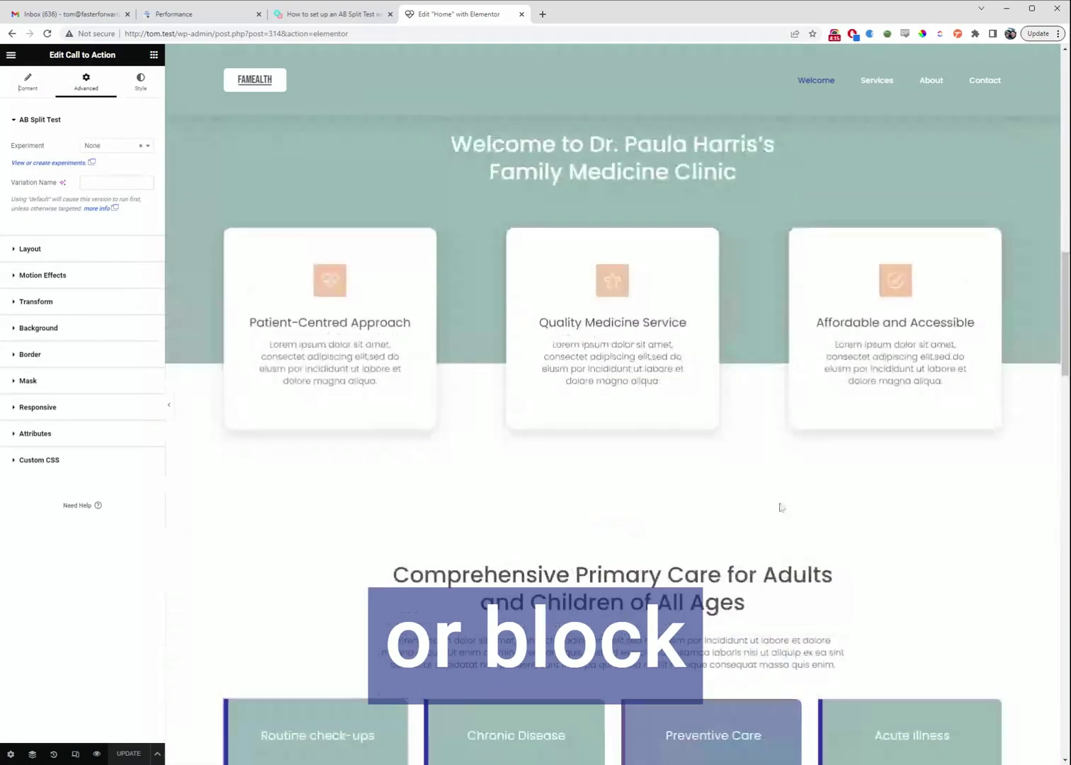
pyautogui.scroll(-10, 643, 386)
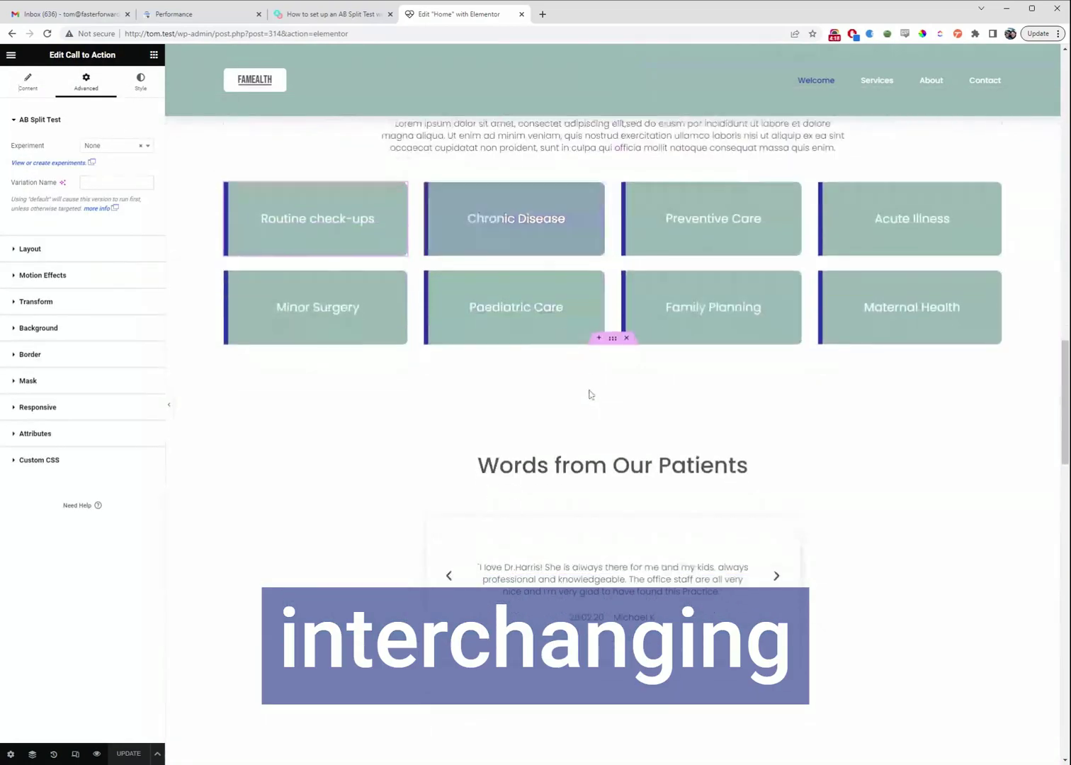
pyautogui.scroll(-2, 693, 435)
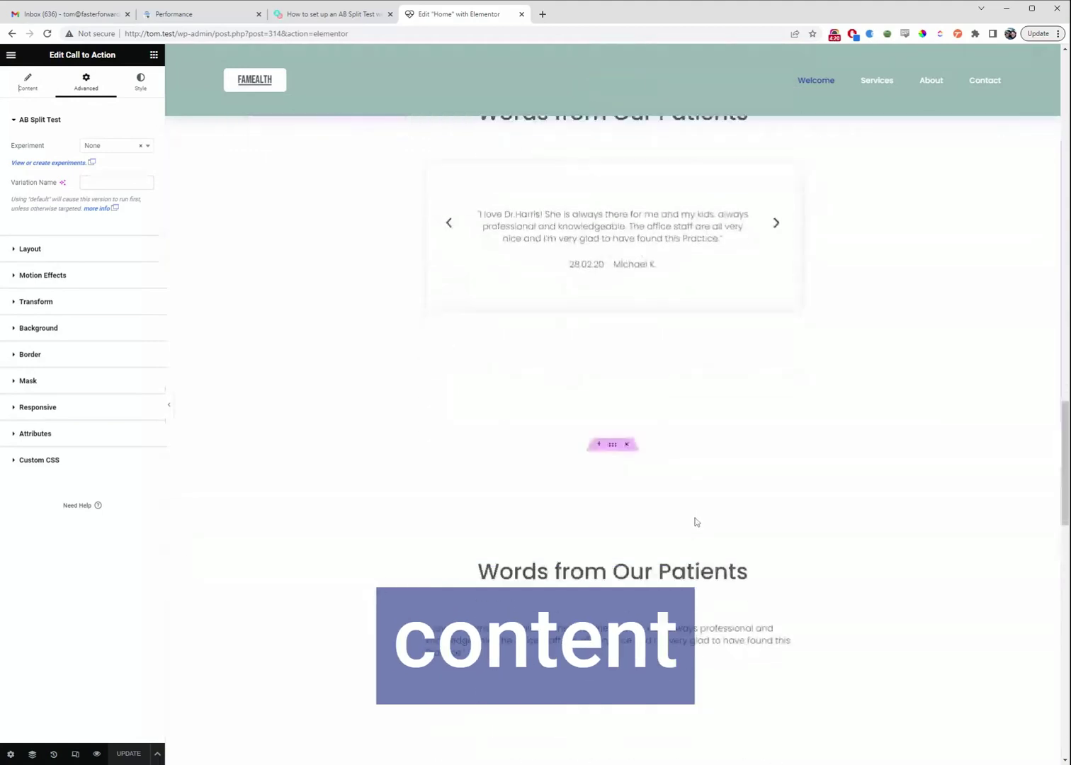
pyautogui.scroll(4, 693, 521)
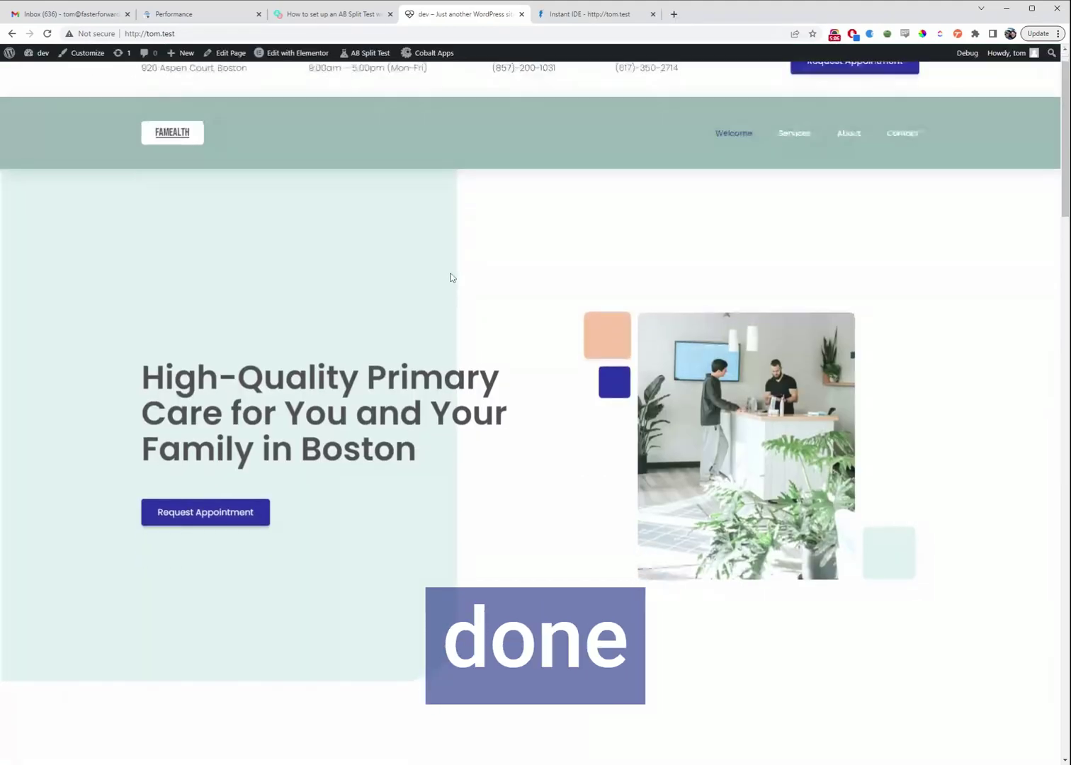
# Preview the live home page as the 'simple' variation and scroll through it
pyautogui.scroll(-10, 449, 275)
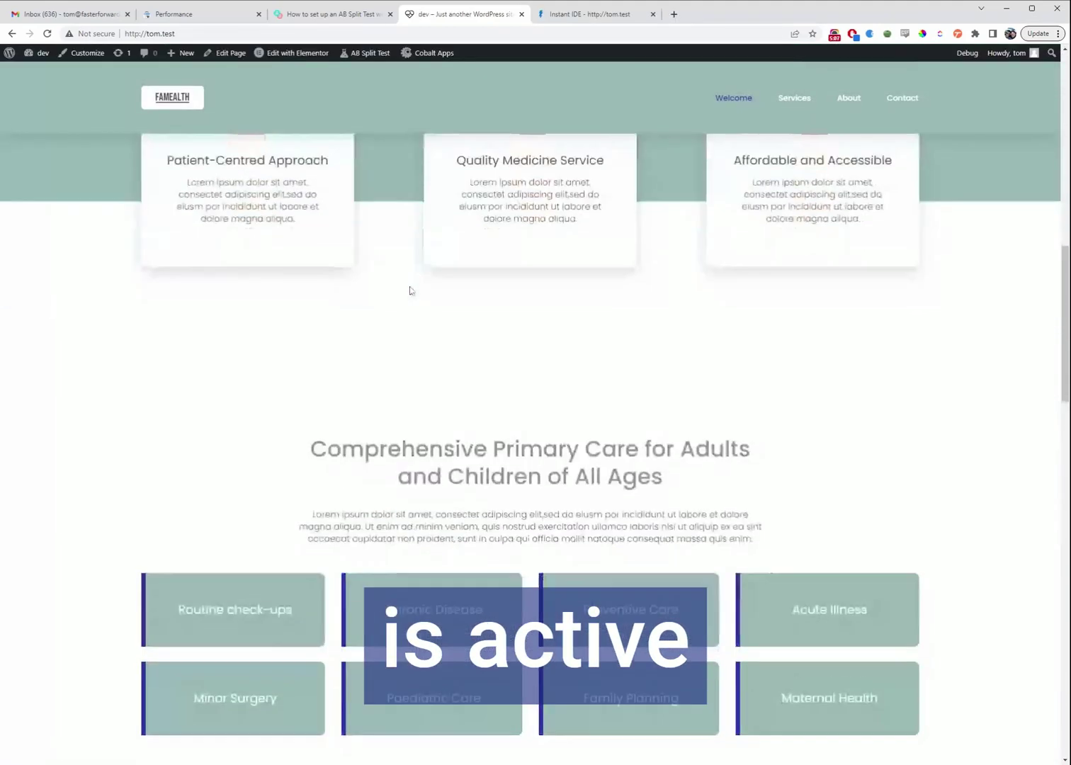
pyautogui.scroll(-8, 409, 290)
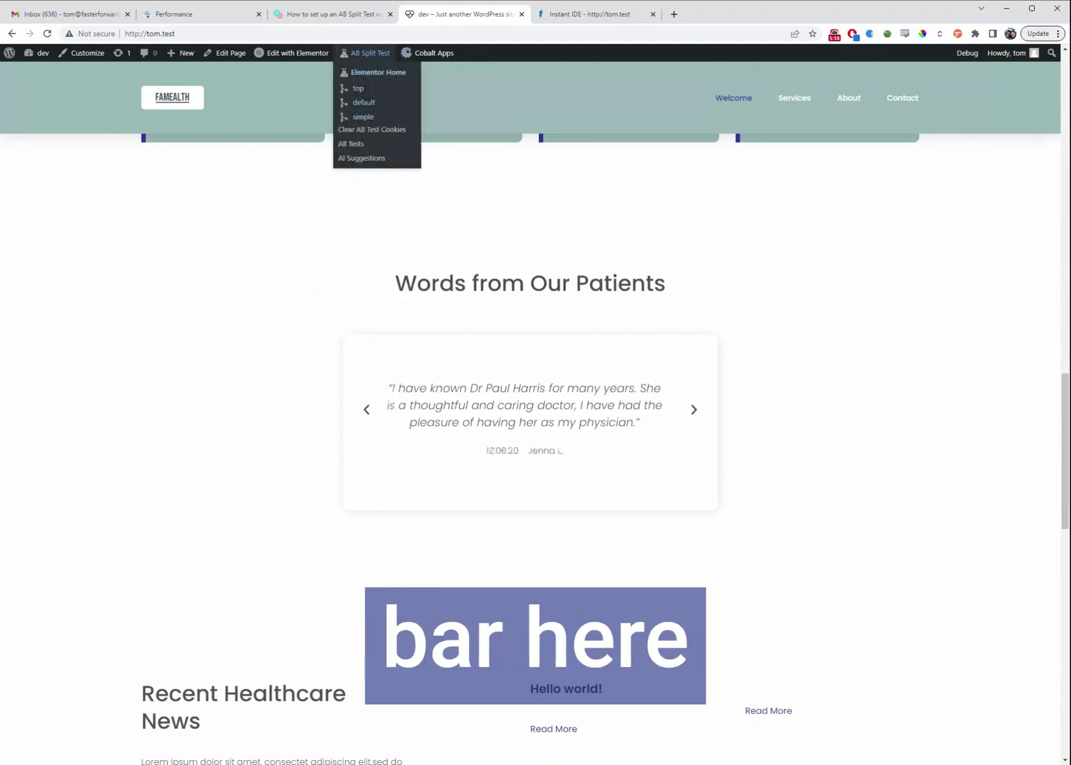
pyautogui.click(376, 116)
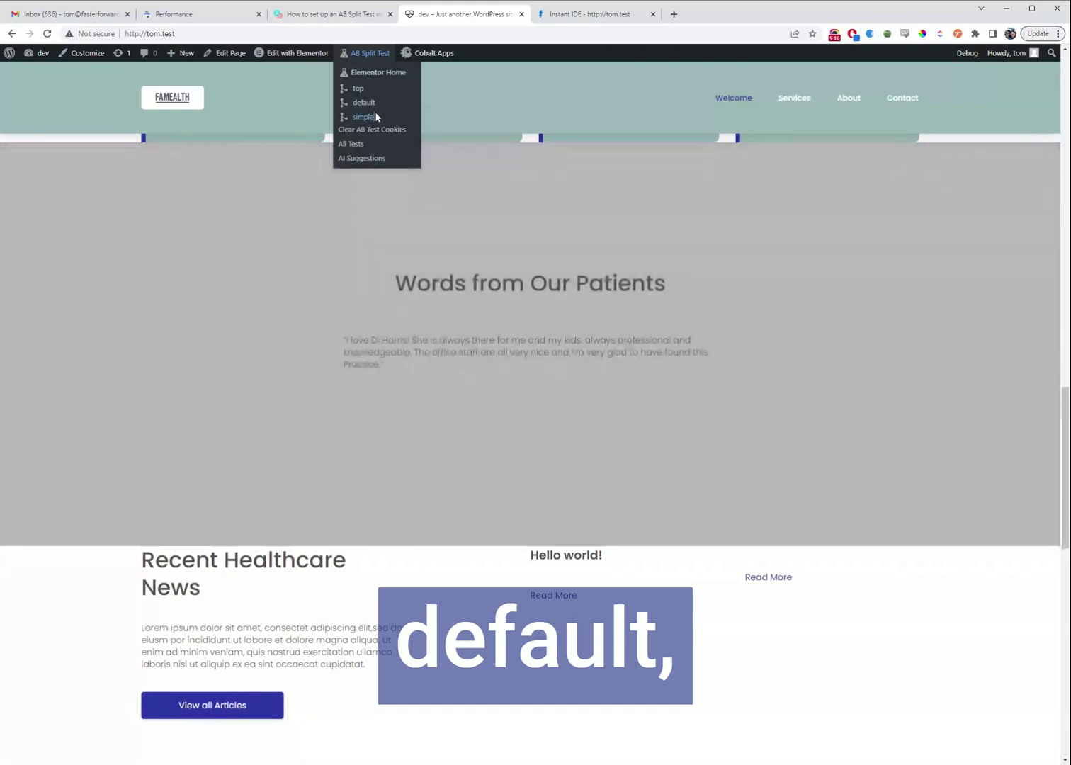
pyautogui.scroll(15, 496, 226)
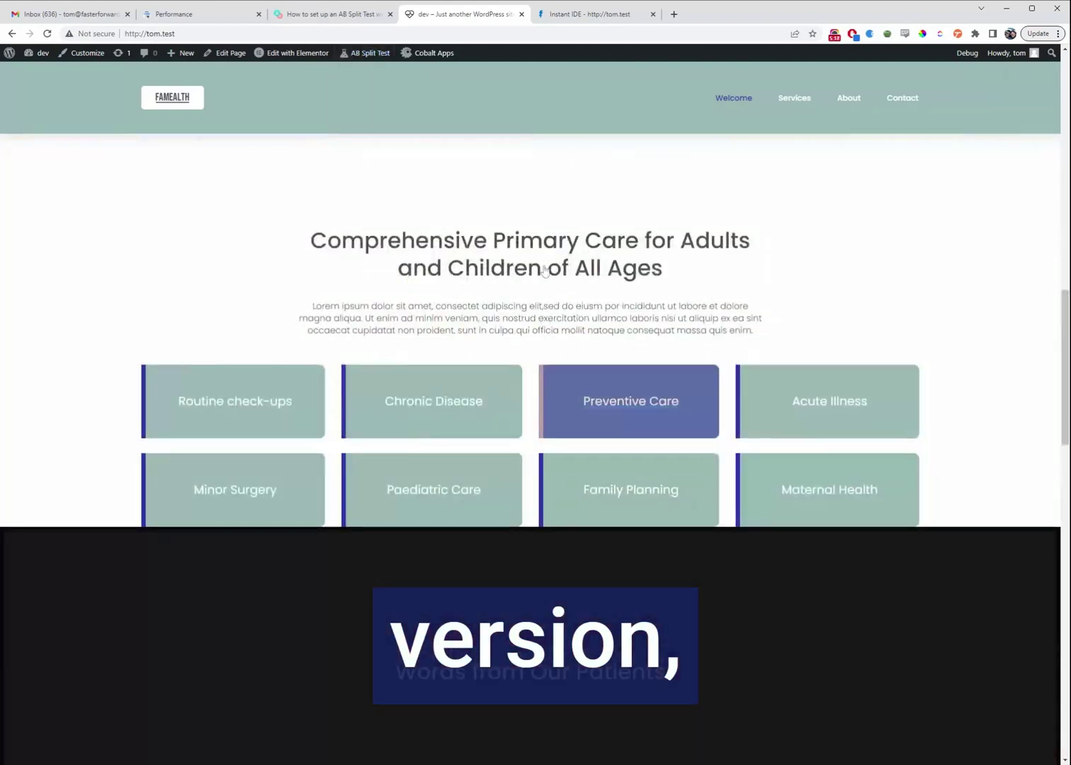
pyautogui.scroll(-3, 532, 271)
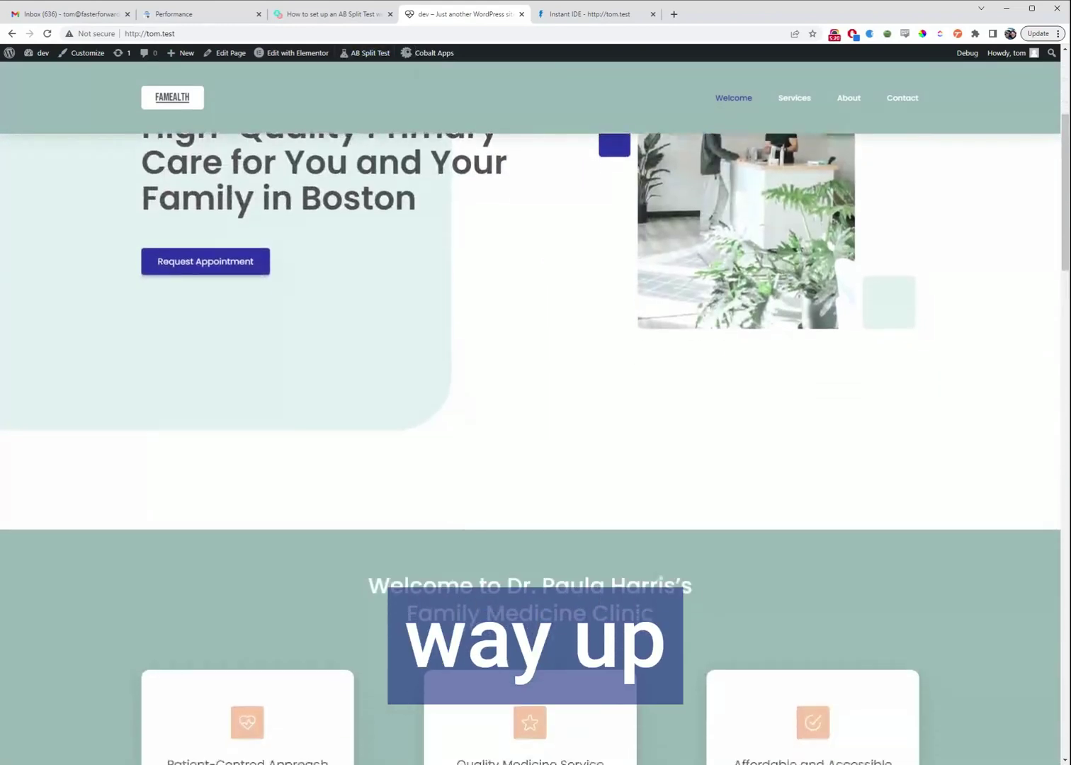
# Switch the preview to the 'top' variation, with testimonials directly below the hero
pyautogui.moveTo(383, 56)
pyautogui.click(394, 90)
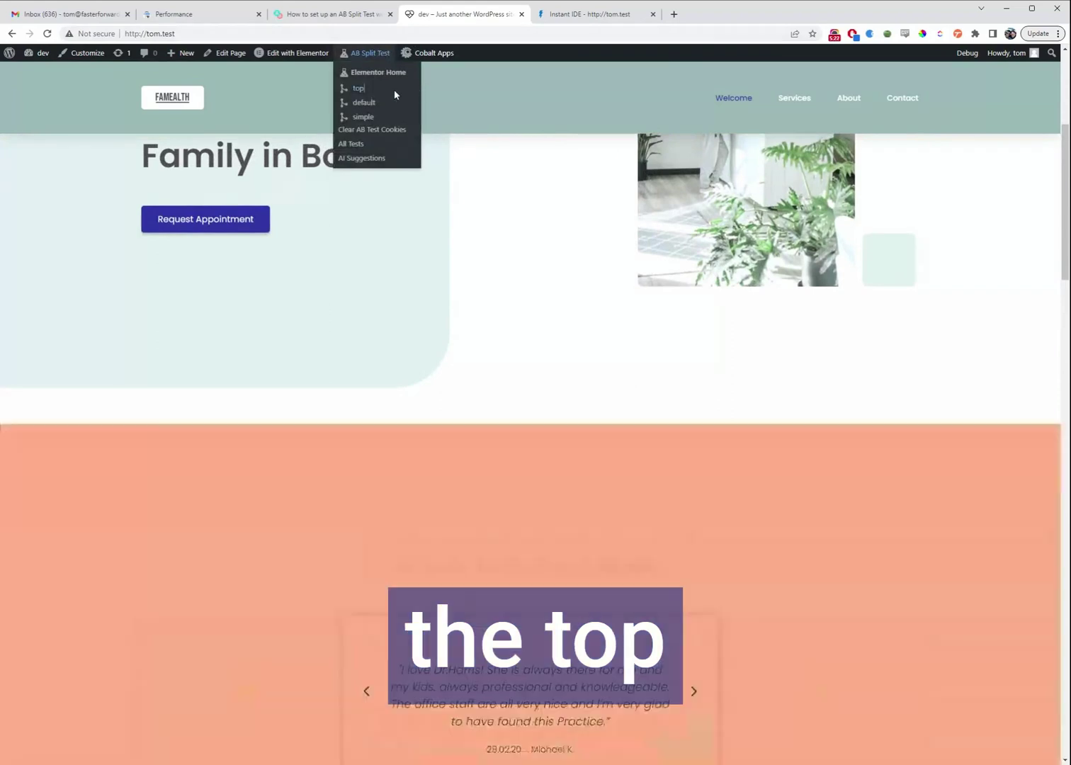
pyautogui.scroll(-4, 537, 239)
pyautogui.scroll(2, 525, 193)
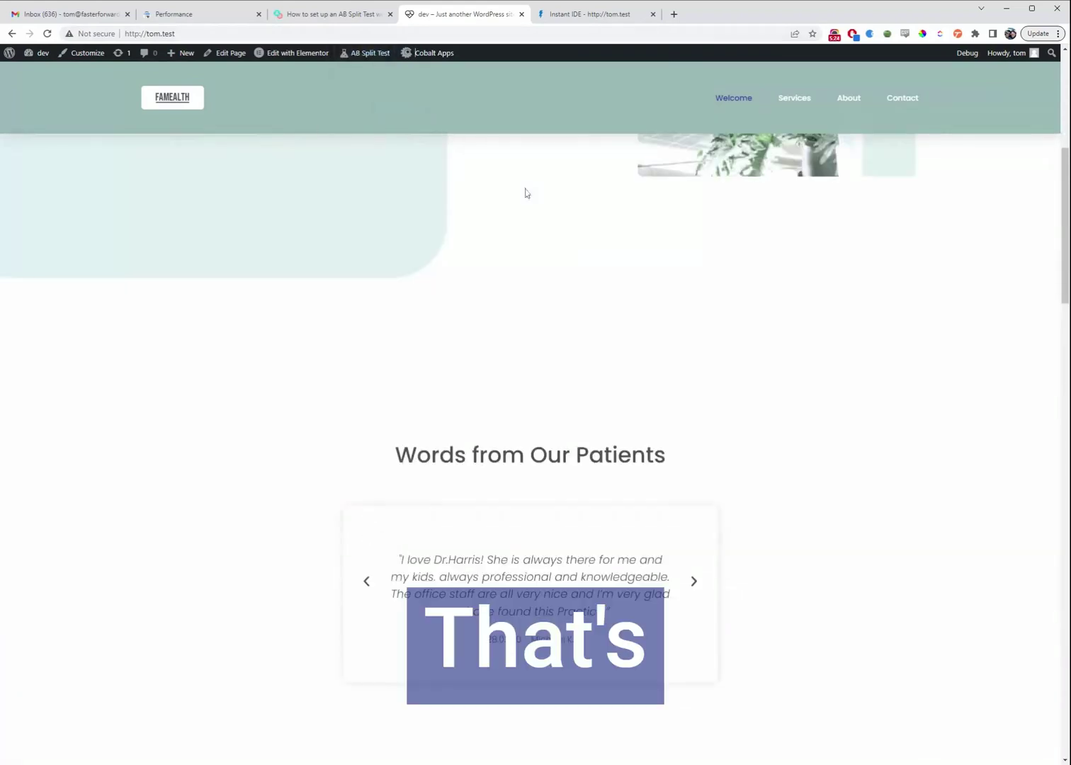
# Open the Elementor Home test from the AB Split Test menu and view its Results tab
pyautogui.moveTo(365, 56)
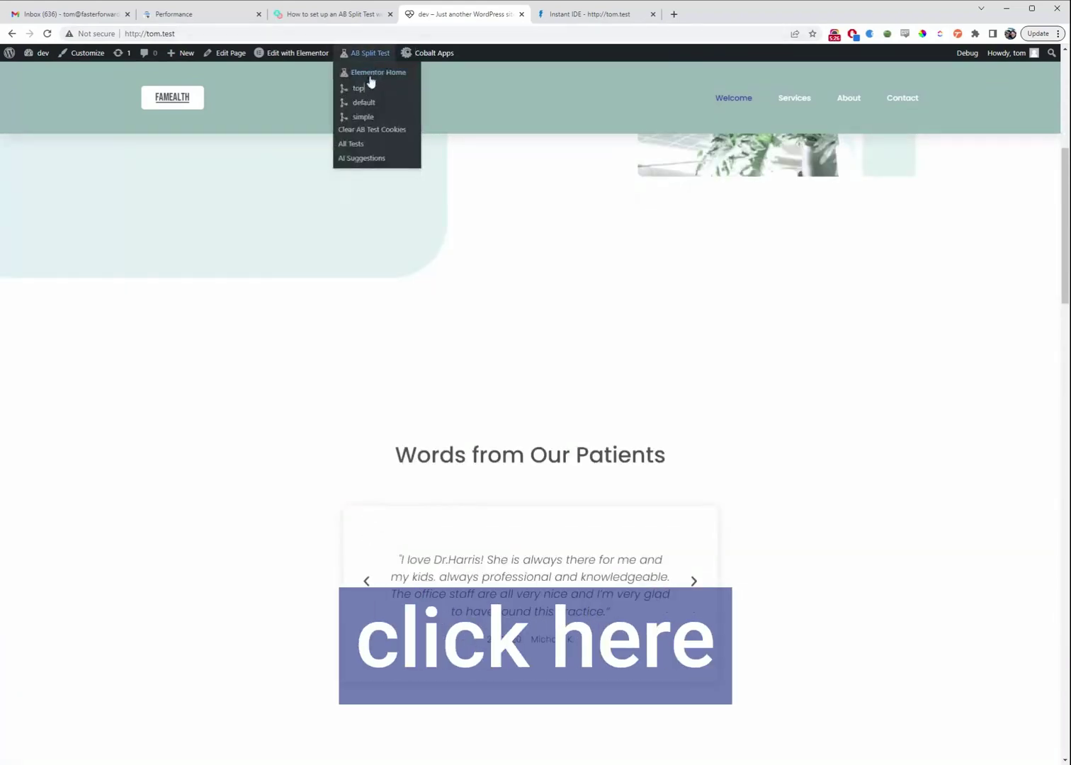
pyautogui.click(370, 75)
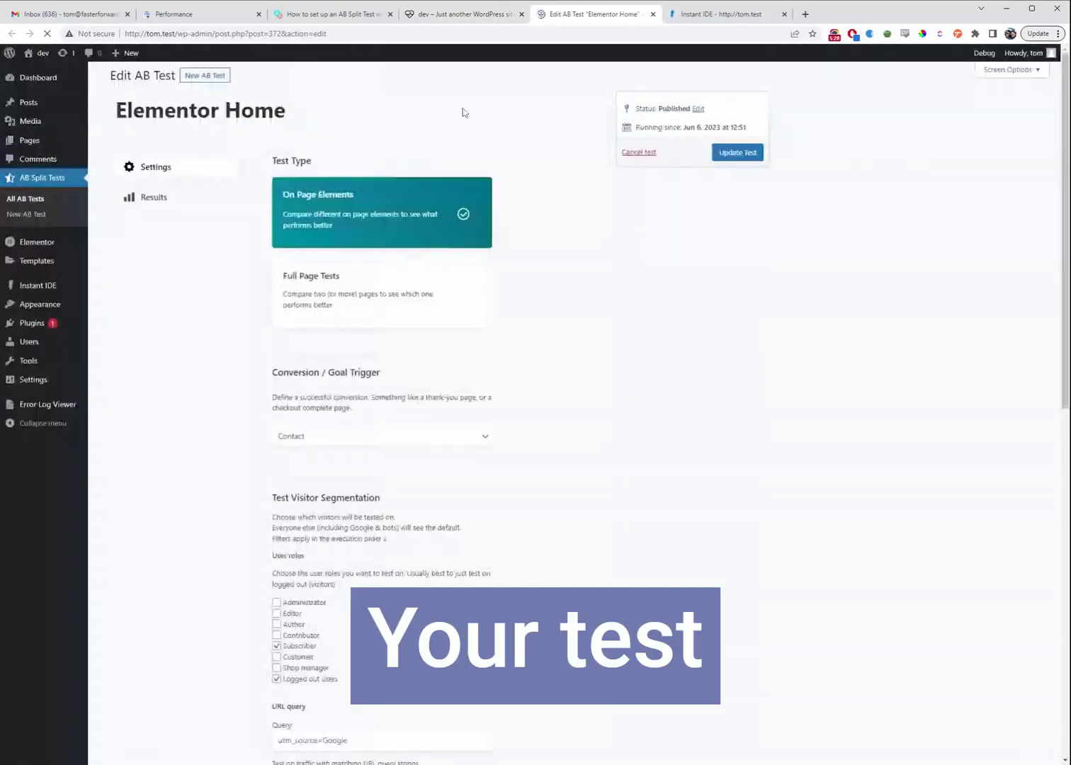
pyautogui.click(184, 196)
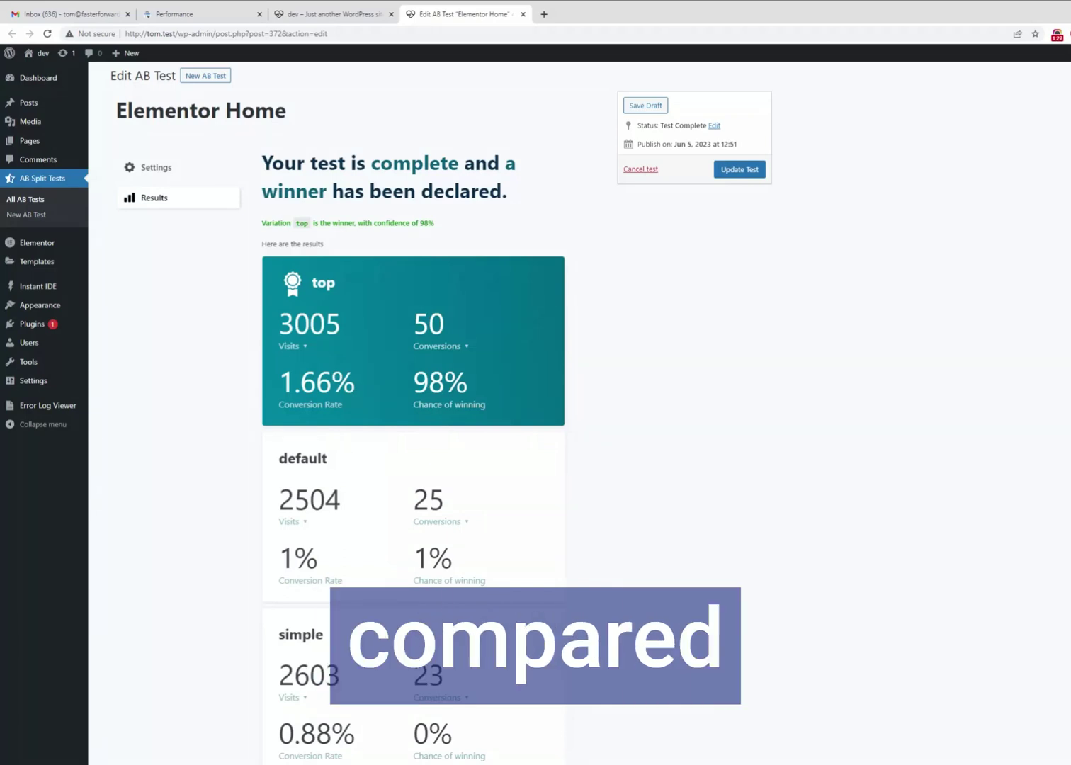
# Scroll through the result cards: top 1.66%, default 1%, simple 0.88%
pyautogui.scroll(-2, 338, 423)
pyautogui.scroll(2, 198, 478)
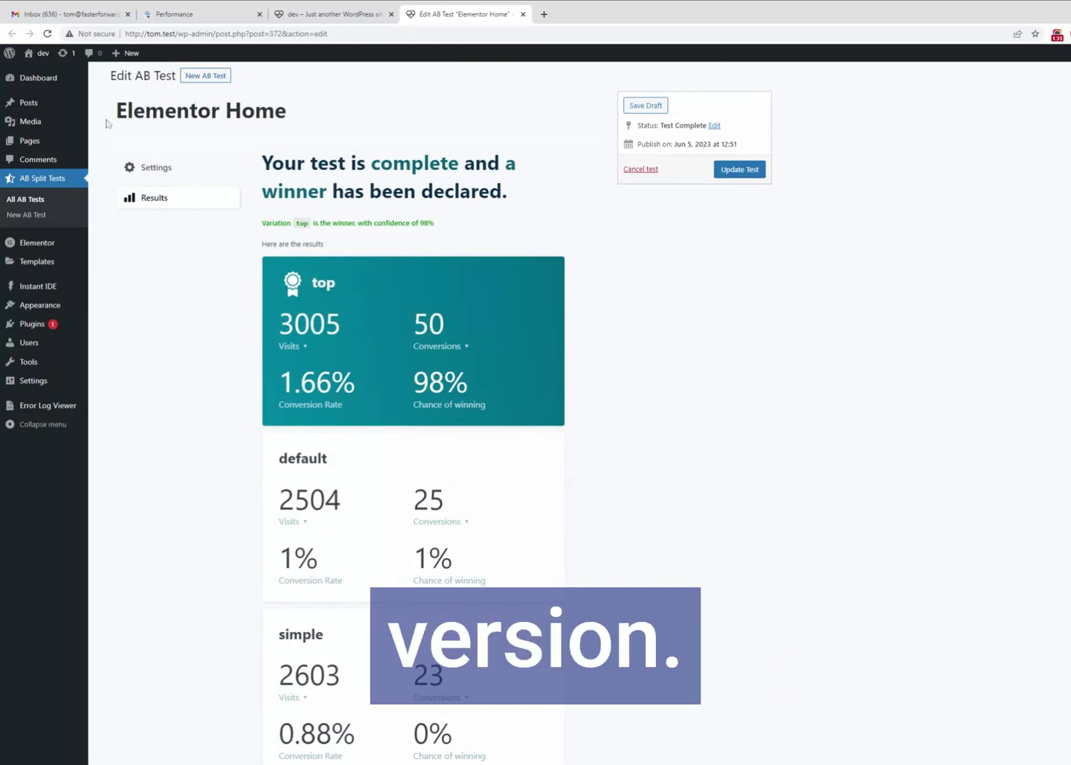
# Visit the live front page and scroll to the testimonial carousel below the hero
pyautogui.click(43, 78)
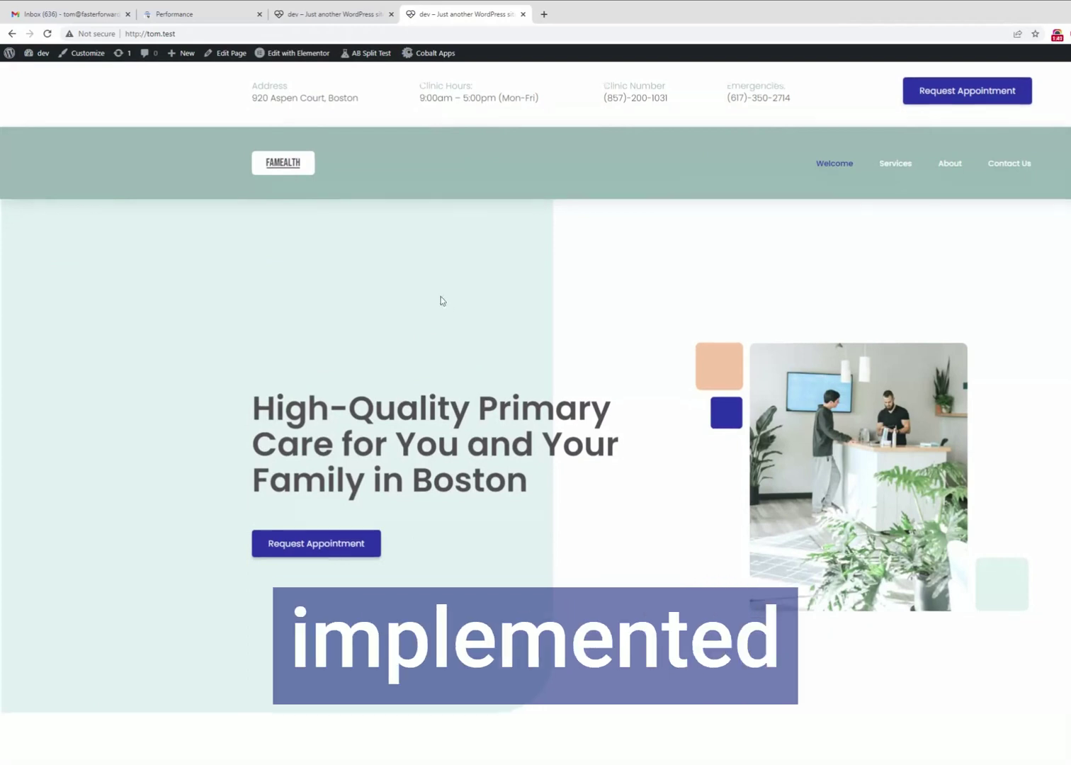
pyautogui.scroll(-7, 446, 305)
pyautogui.scroll(-2, 459, 272)
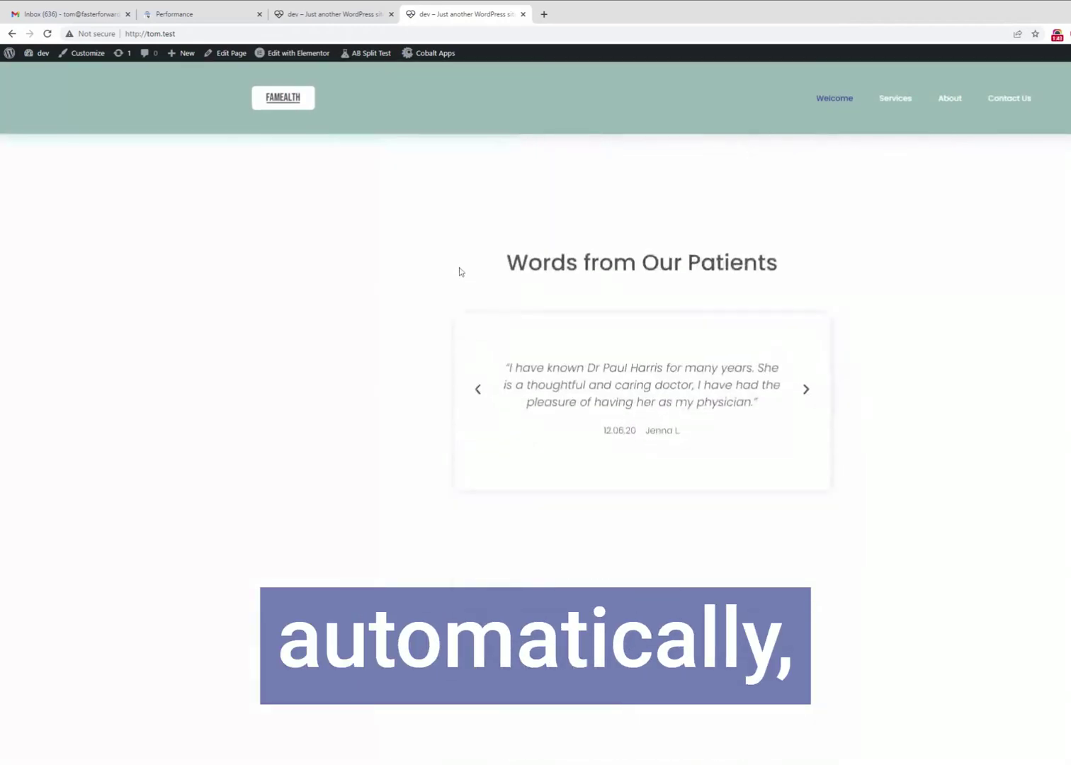
pyautogui.scroll(-1, 334, 273)
pyautogui.scroll(-3, 340, 265)
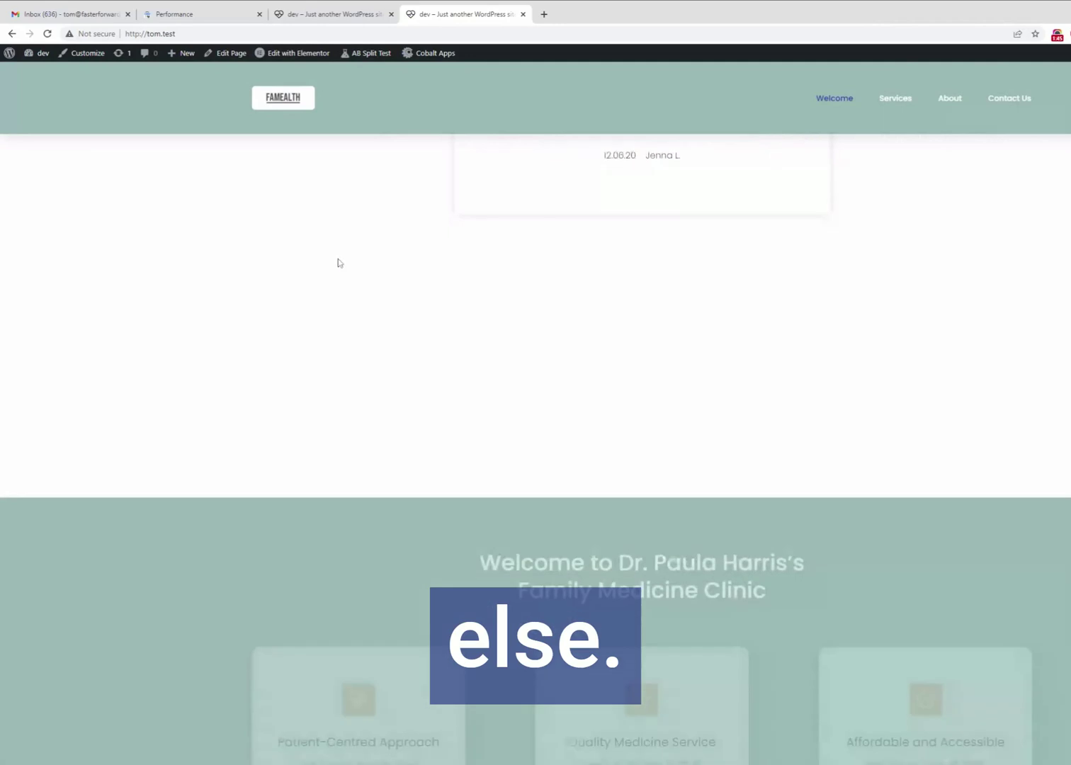
pyautogui.scroll(4, 333, 342)
pyautogui.scroll(2, 335, 343)
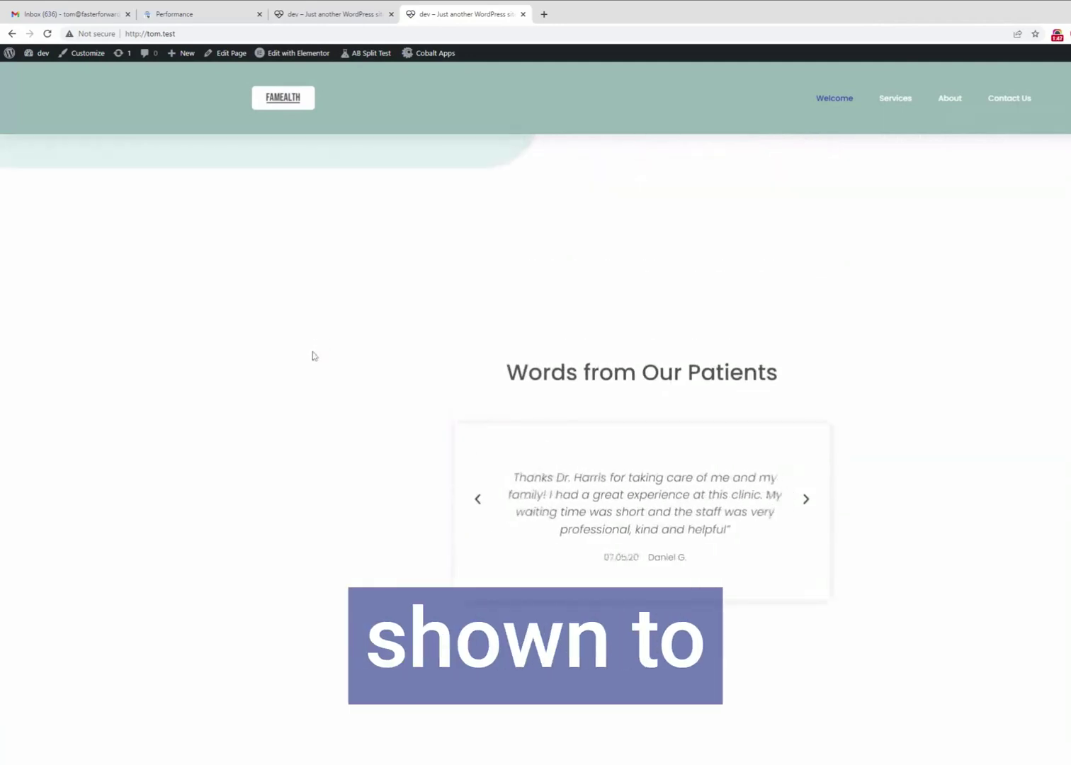